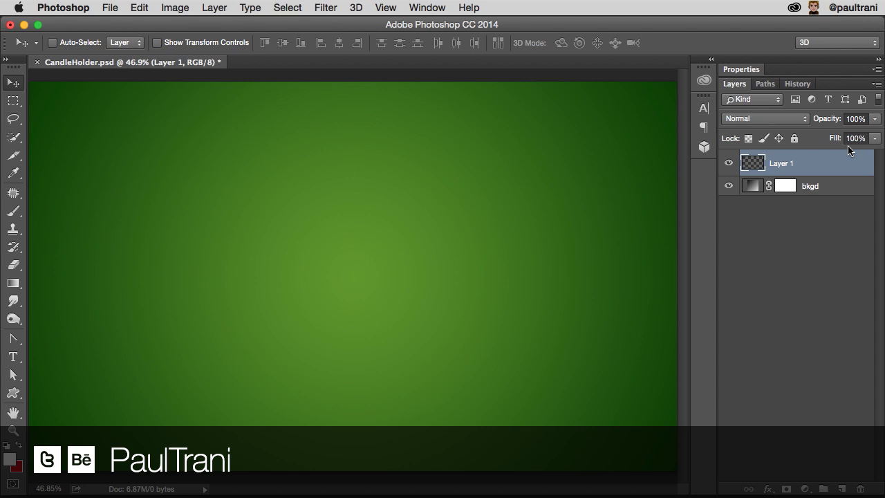
In the 3D panel, choose Mesh From Preset with the Cylinder shape for Layer 1
click(709, 61)
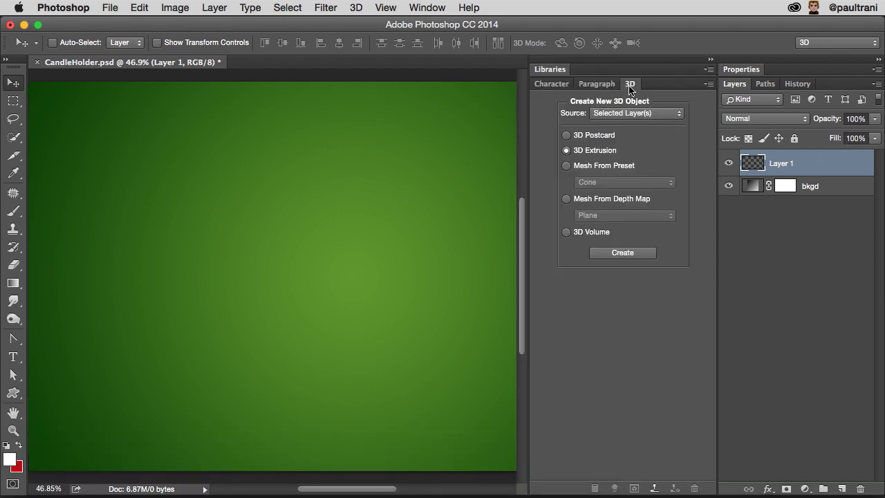
click(566, 166)
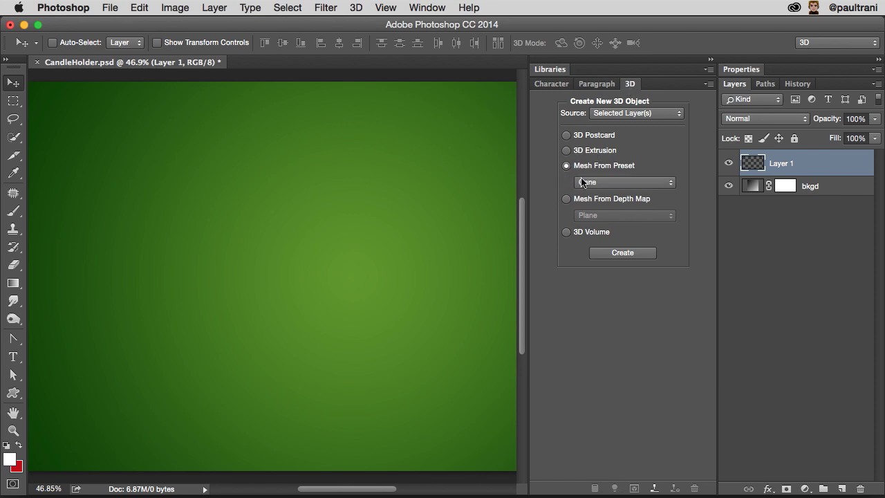
click(626, 183)
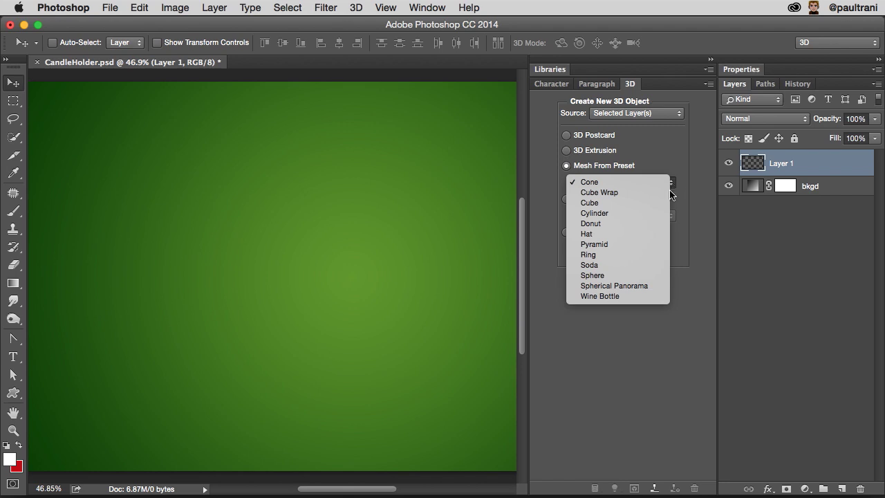
click(613, 214)
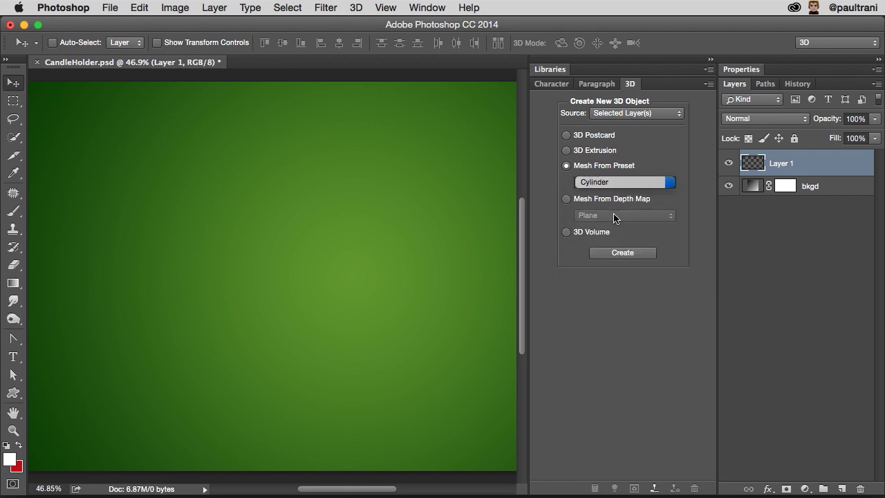
Create the cylinder mesh and orbit Current View to show its top face and shadow
click(617, 253)
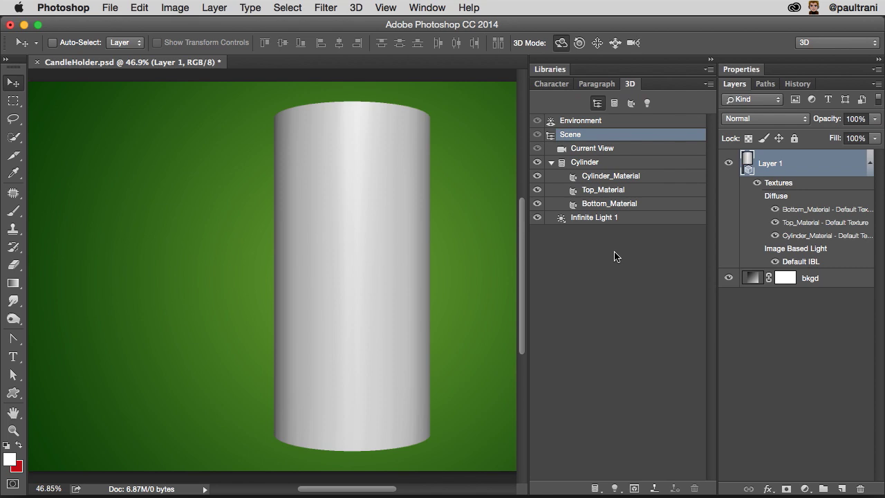
click(551, 163)
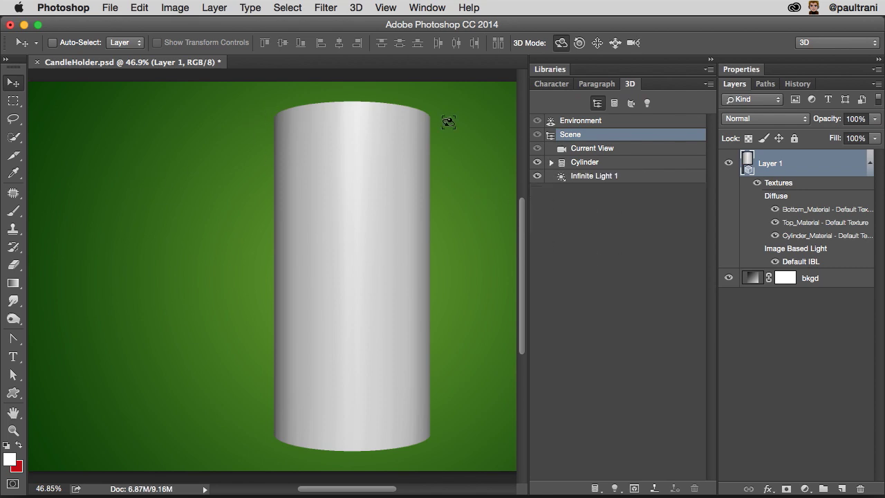
click(599, 149)
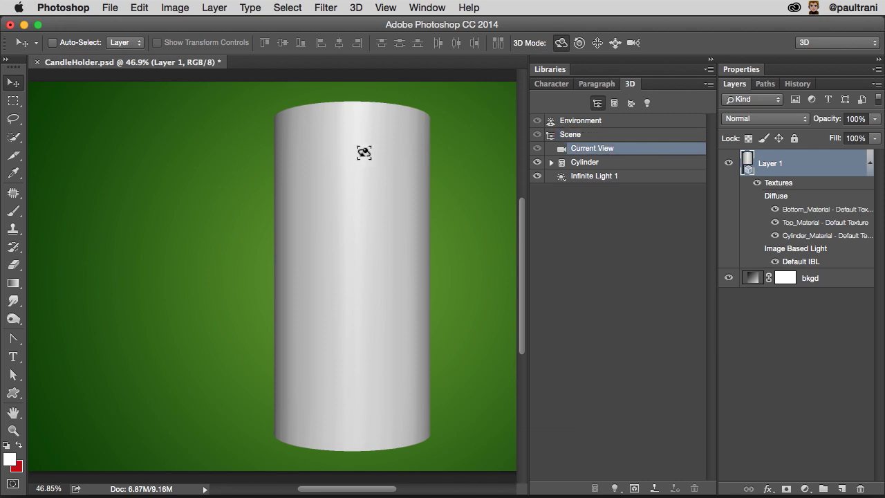
drag(364, 152, 239, 239)
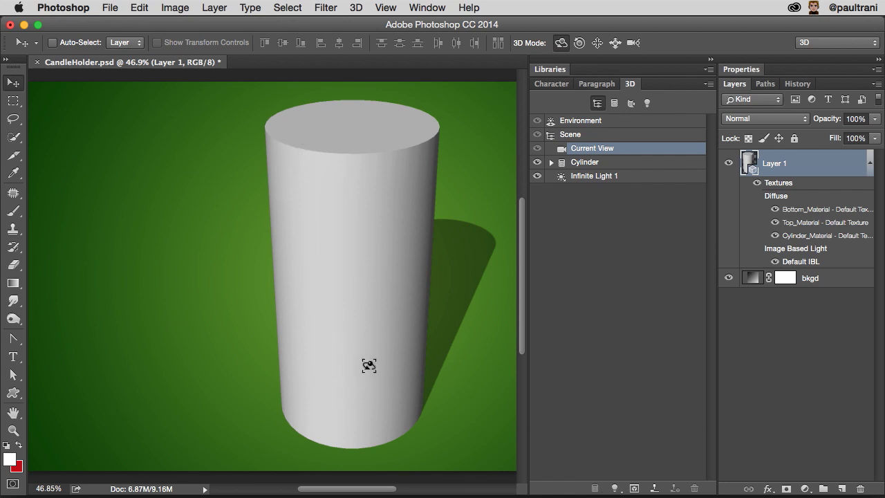
Show the Cylinder mesh's coordinates with units set to inches
click(594, 165)
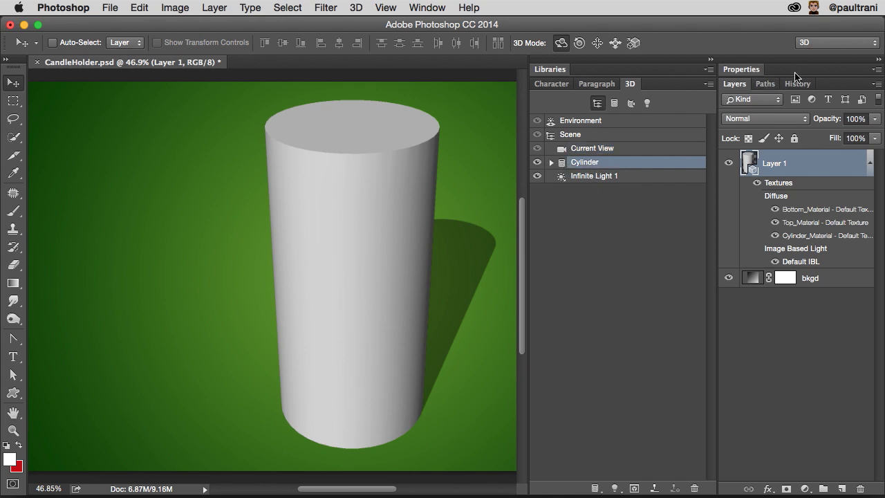
click(741, 69)
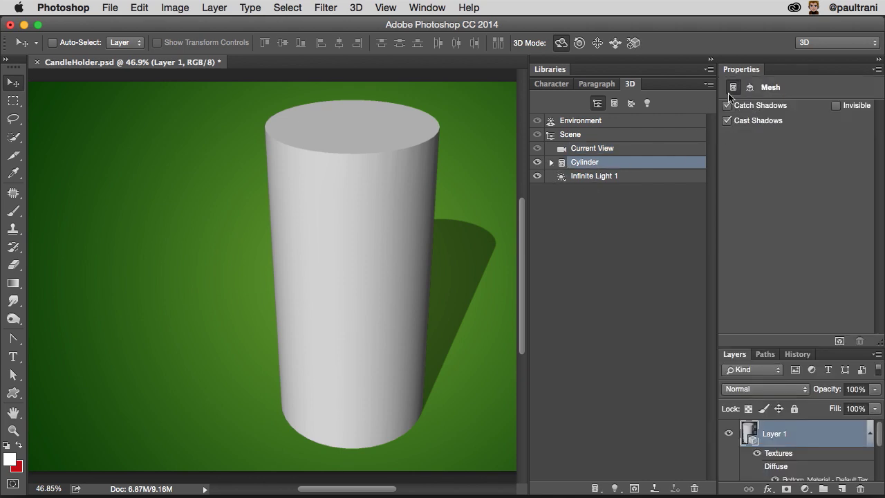
click(749, 88)
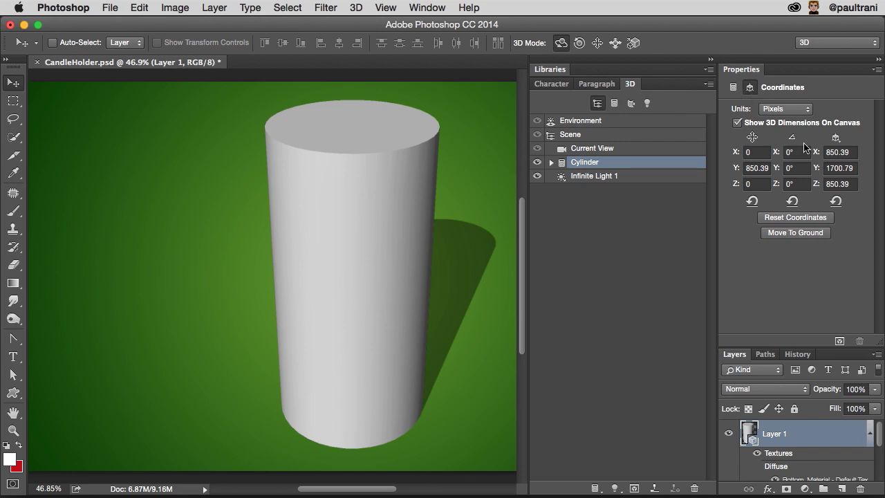
click(779, 111)
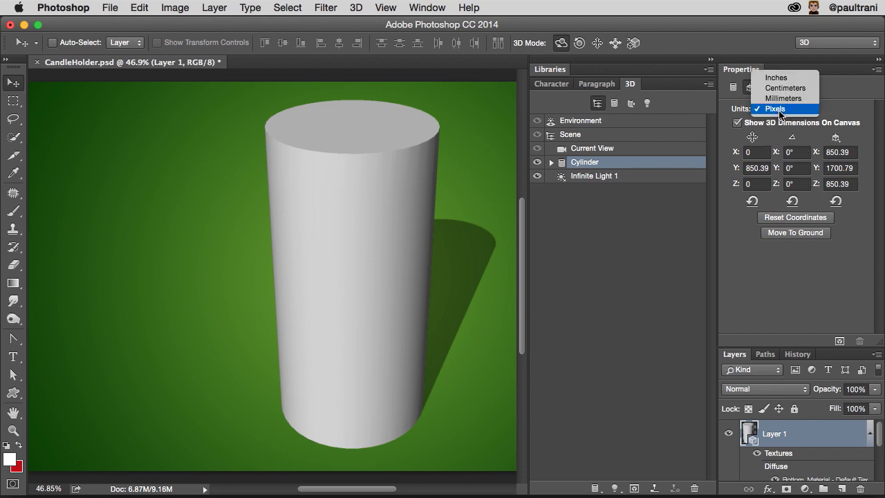
click(787, 80)
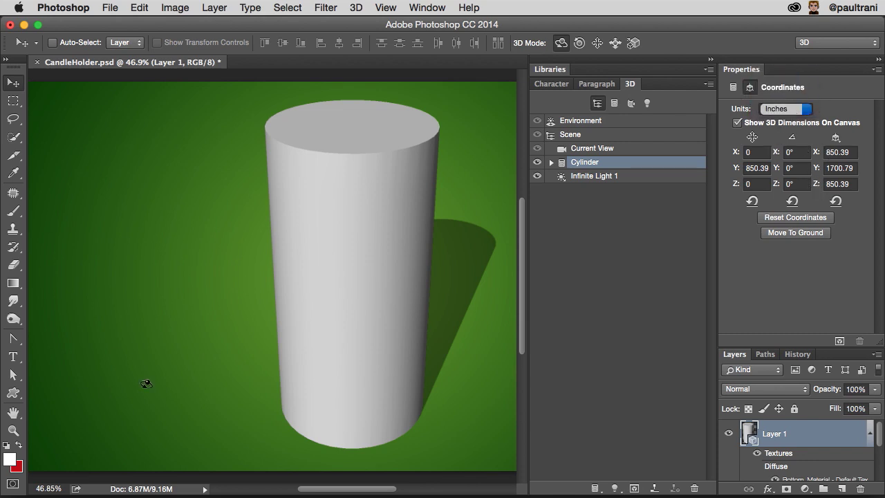
Scale the cylinder uniformly to 3.84 × 7.68 × 3.84 in and move it to the ground
click(169, 381)
drag(214, 313, 184, 338)
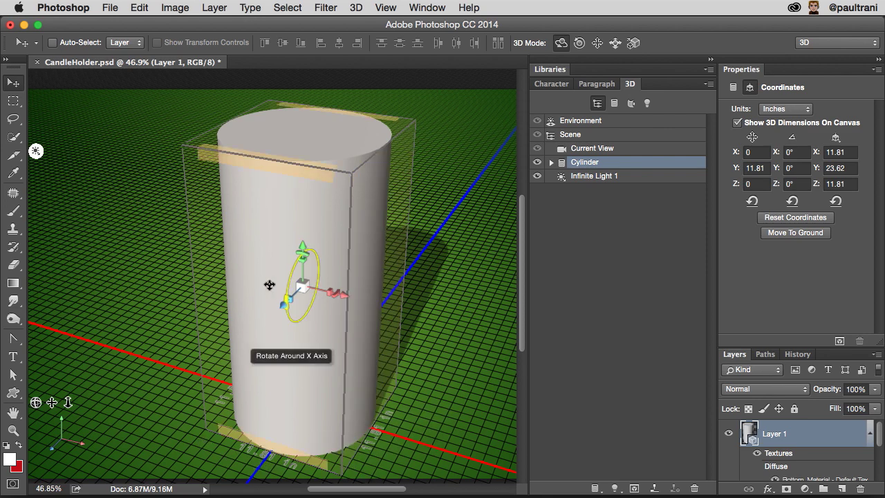
drag(305, 281, 295, 409)
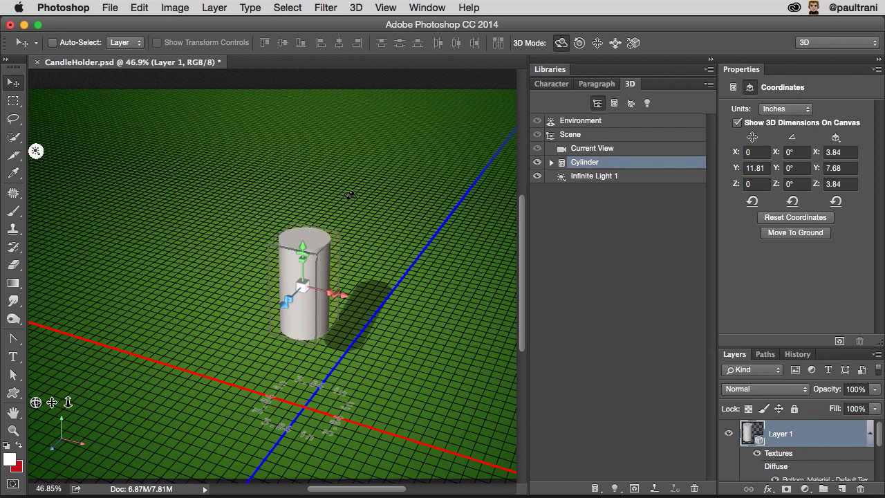
click(793, 233)
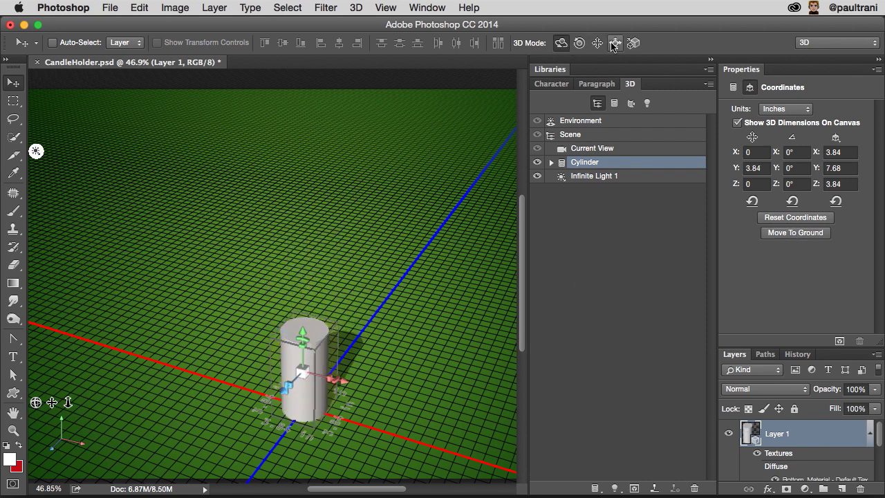
Orbit, dolly and pan the camera to 22.46, 32.19, 46.45 in, then reselect Cylinder
click(611, 151)
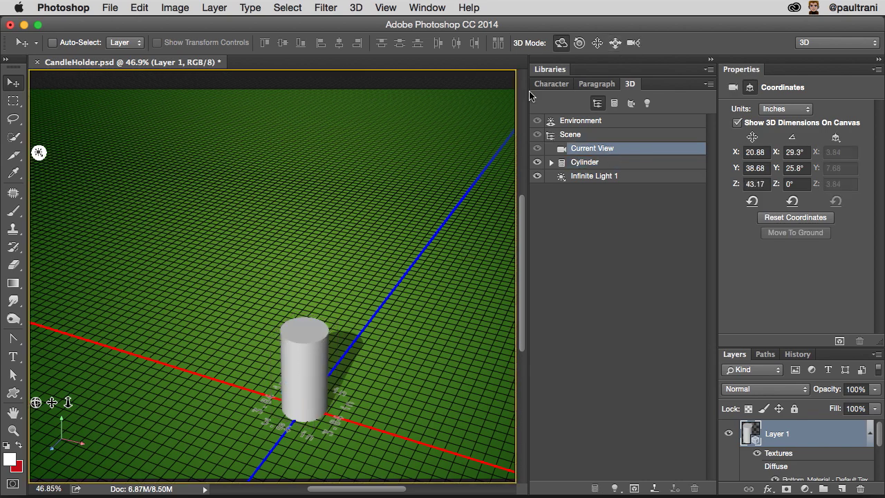
drag(237, 365, 273, 373)
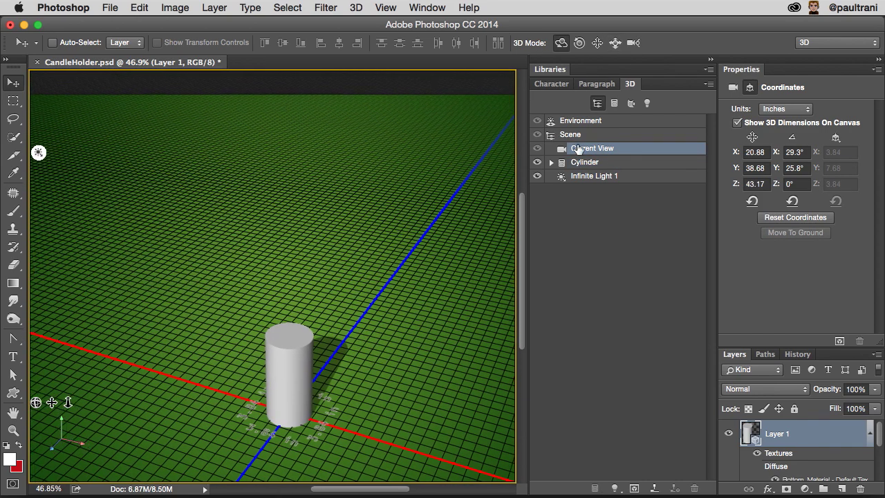
click(632, 44)
drag(287, 316, 395, 72)
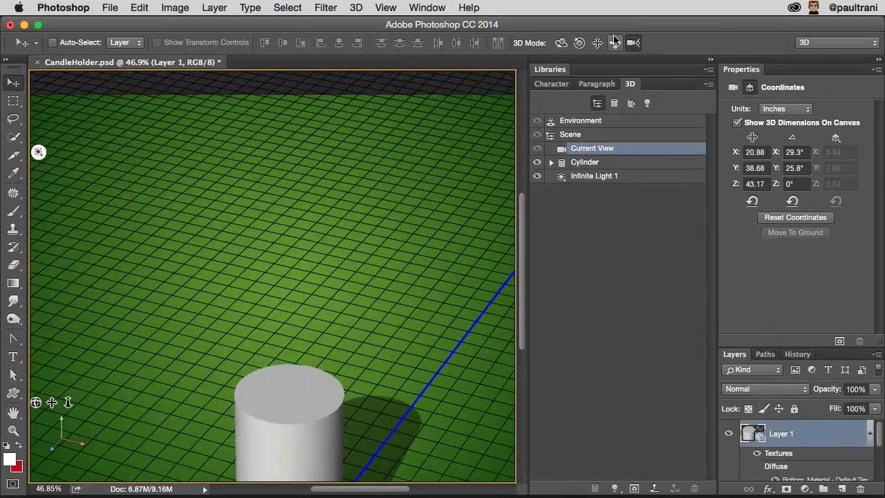
click(597, 43)
drag(278, 411, 280, 302)
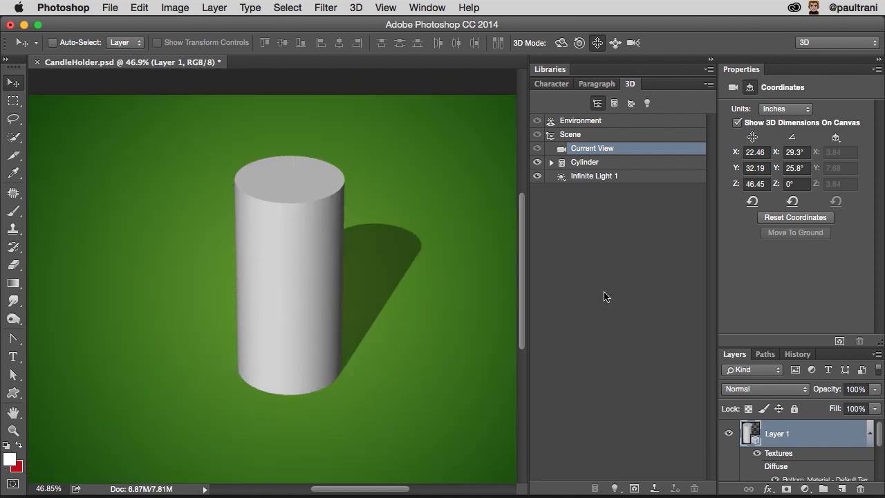
click(584, 162)
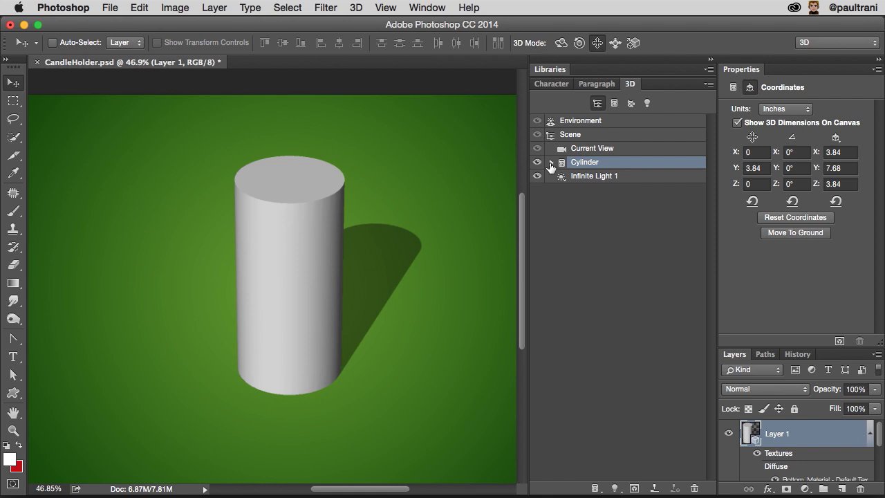
Select Top_Material and start a new 1000 × 1000 pixel opacity texture for it
click(551, 164)
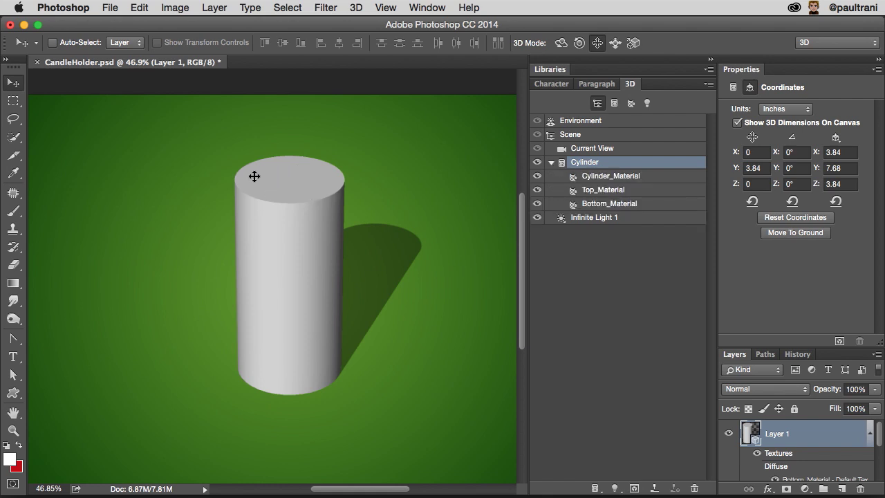
click(612, 178)
click(612, 194)
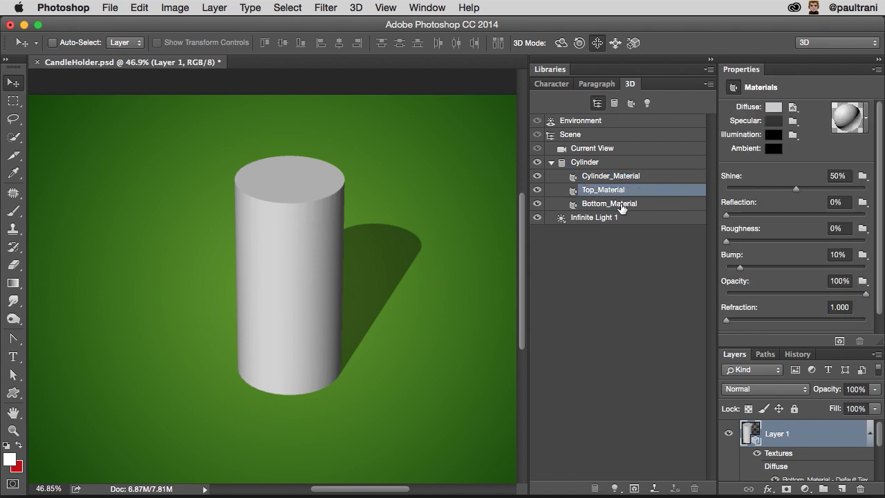
click(623, 208)
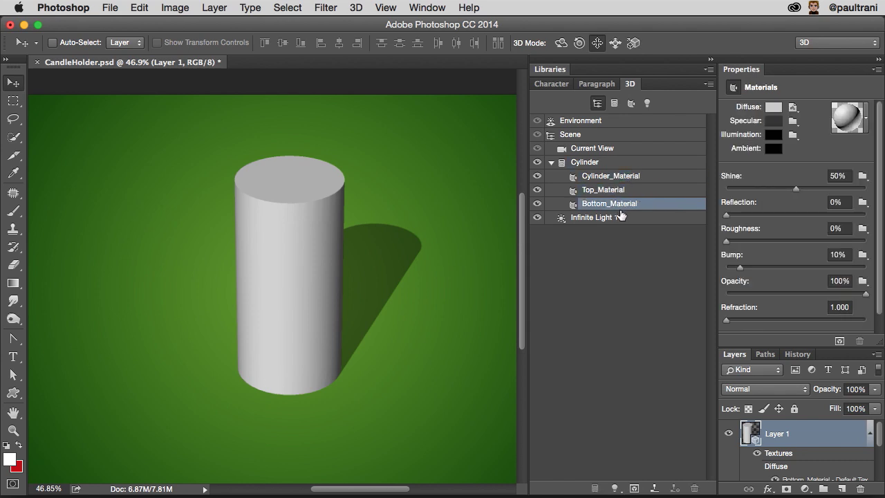
click(615, 191)
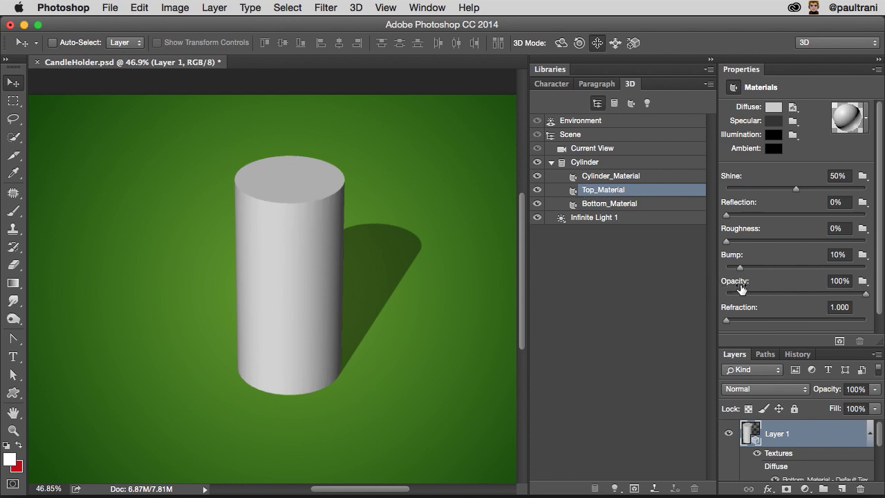
click(864, 283)
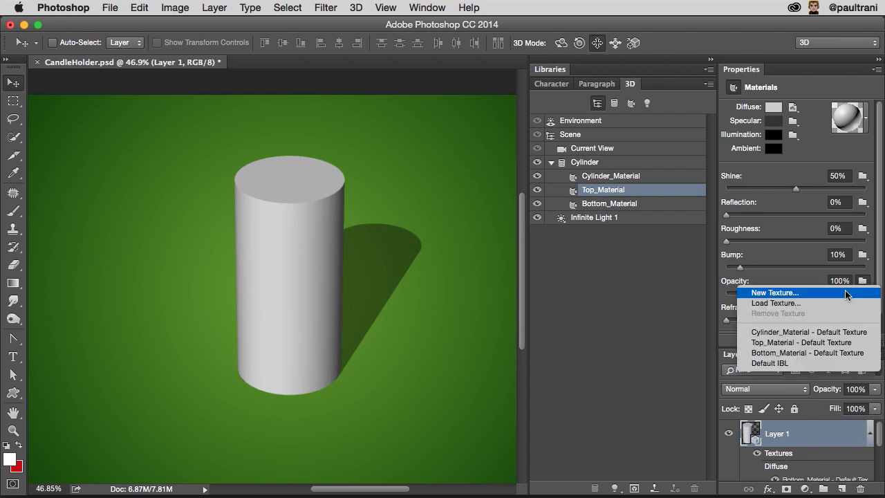
click(775, 292)
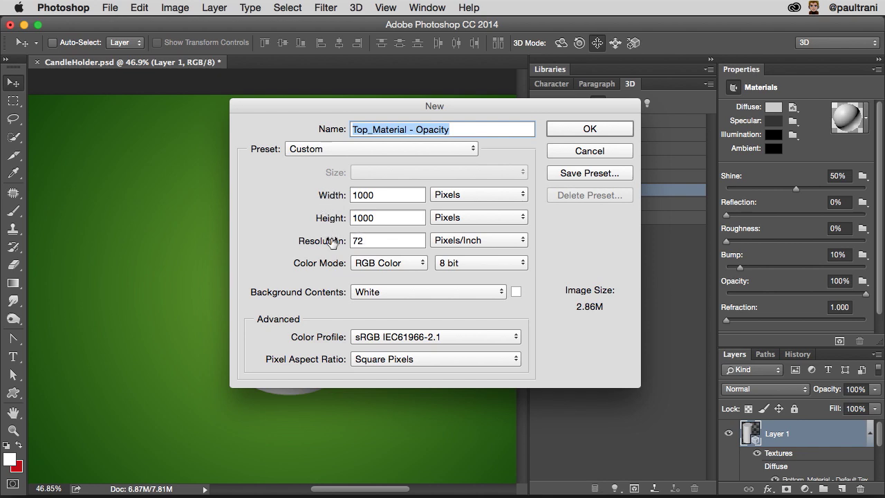
Invert the Top_Material opacity texture to solid black, save it and close it
click(561, 131)
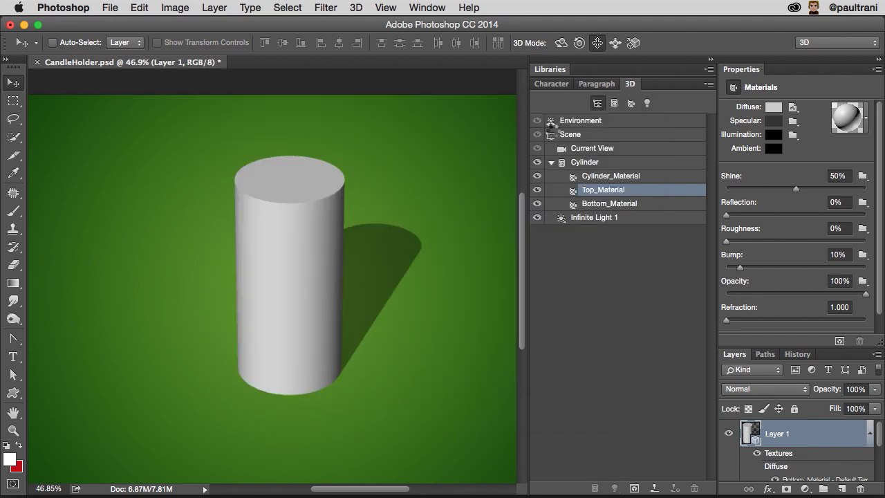
click(862, 281)
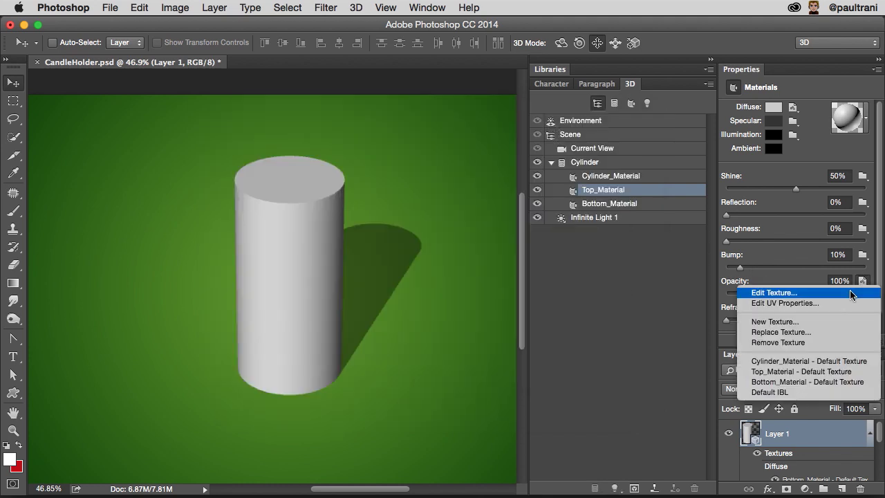
click(849, 291)
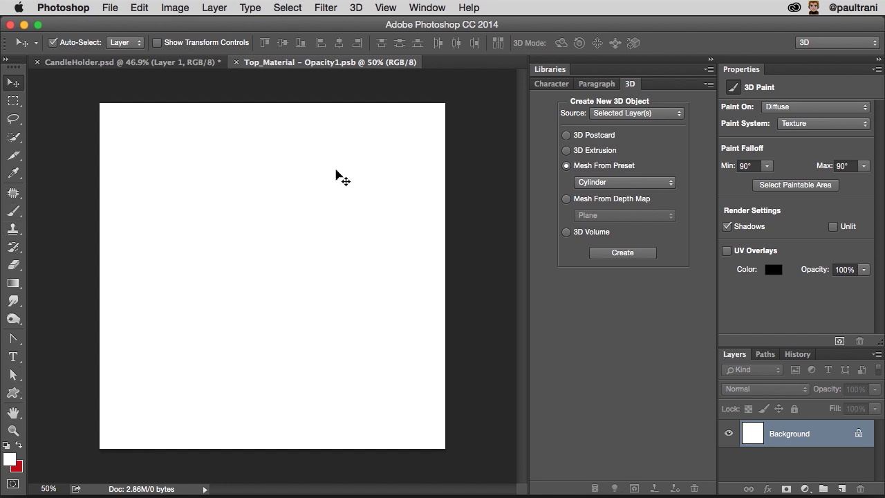
key(super+i)
key(super+s)
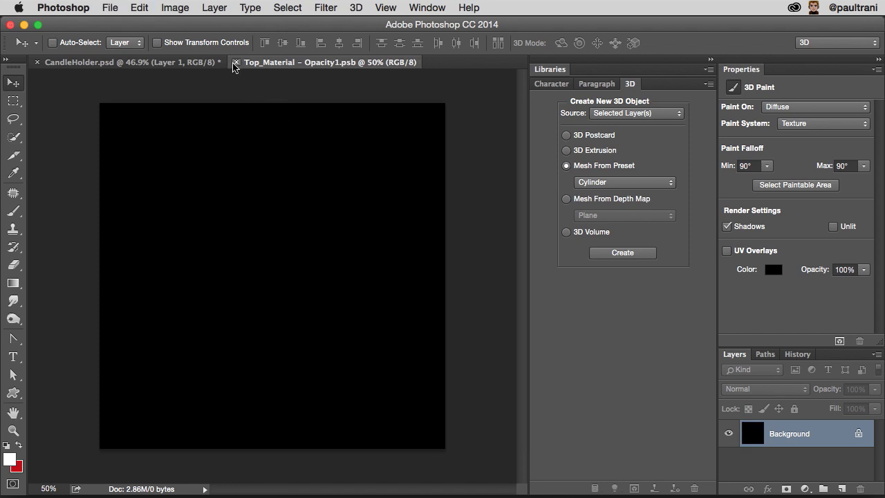
click(236, 63)
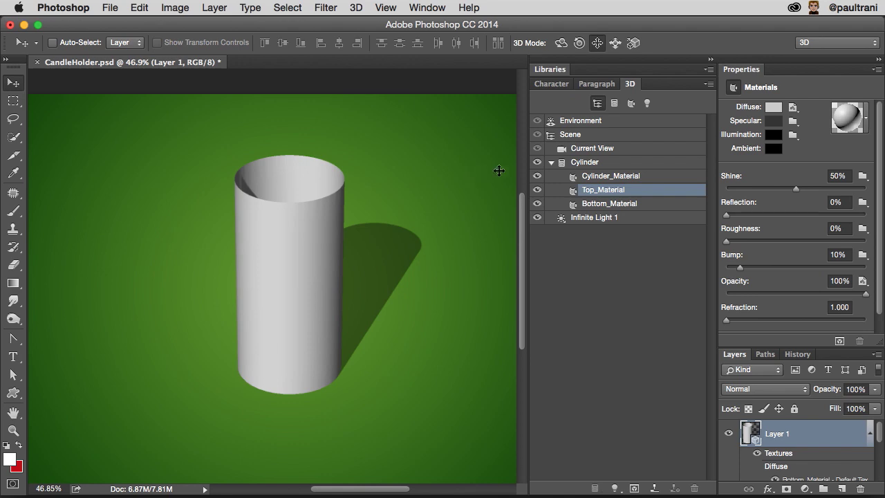
Orbit Current View to show the open-topped cylinder and the ground grid
click(591, 149)
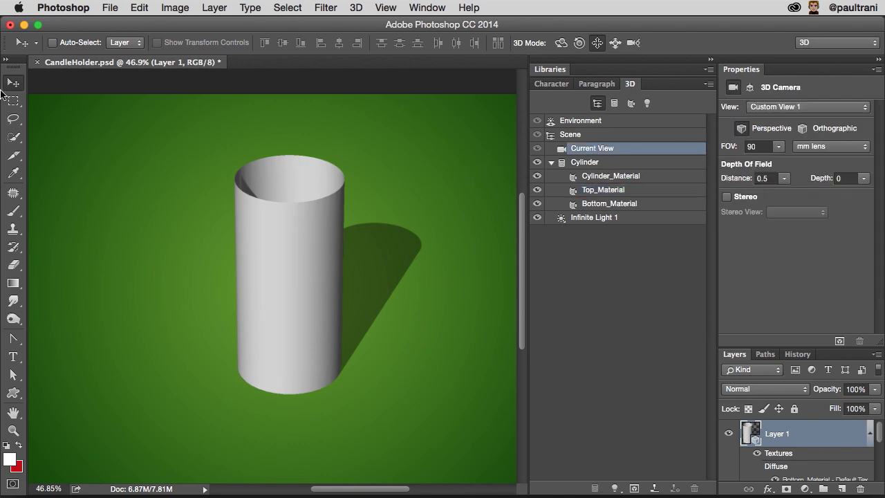
click(562, 45)
drag(290, 196, 265, 121)
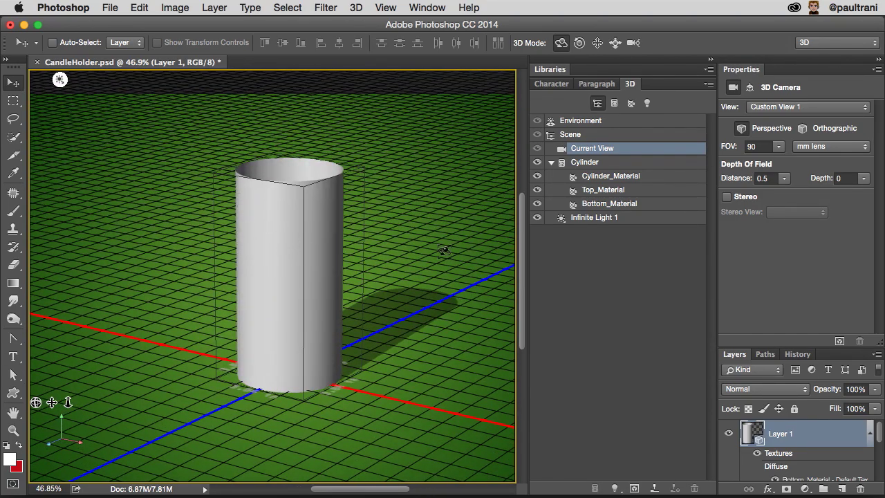
Give Cylinder_Material a new 1000 × 300 pixel opacity texture and open it for editing
click(598, 178)
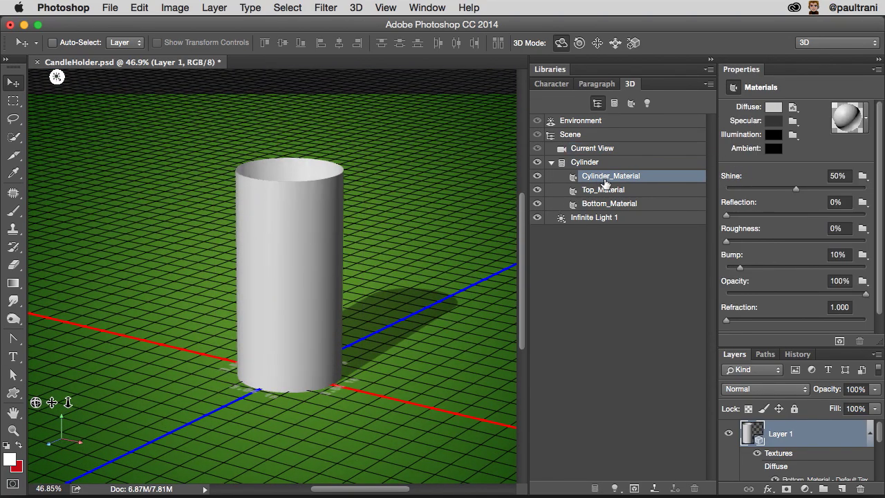
key(super+h)
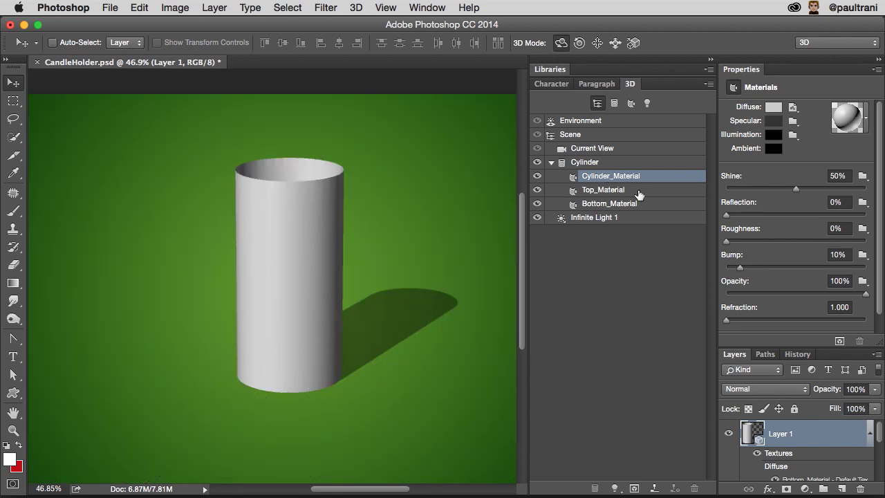
click(863, 281)
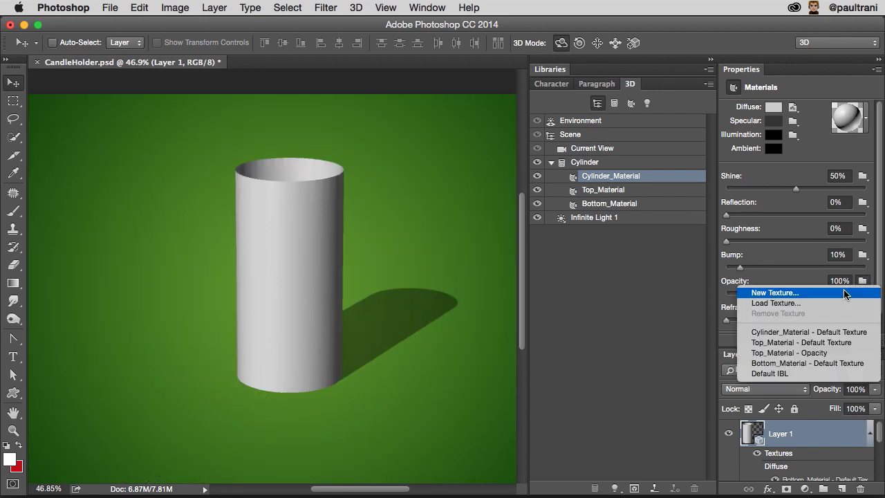
click(844, 294)
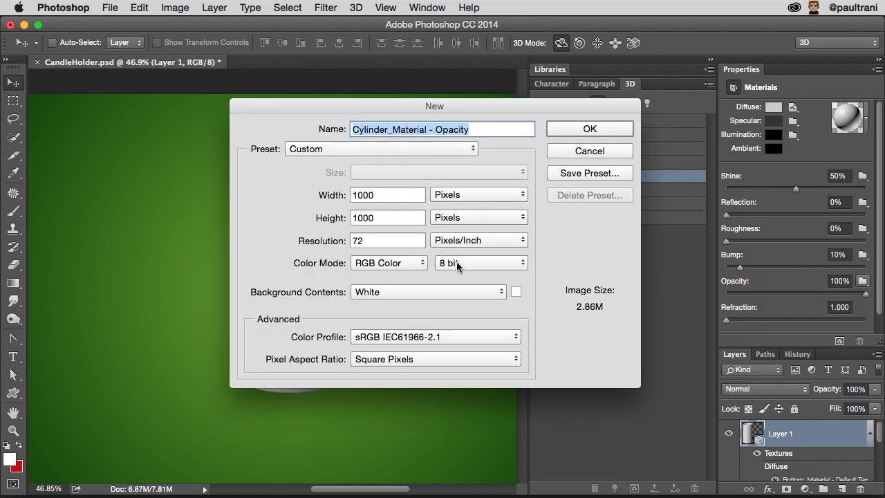
key(Tab)
key(Tab)
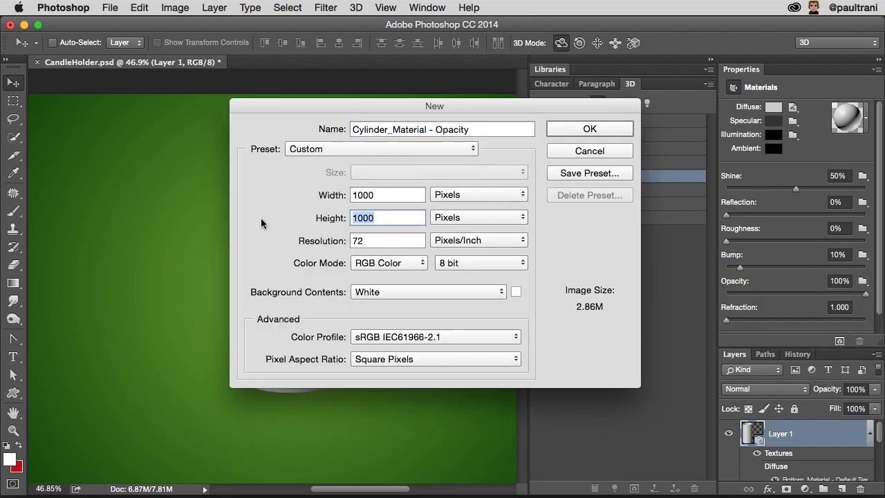
text(300)
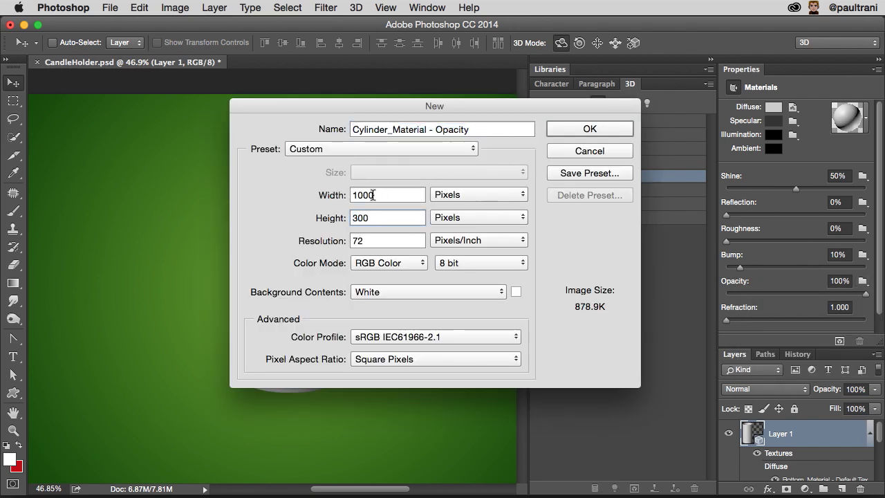
drag(335, 110, 303, 185)
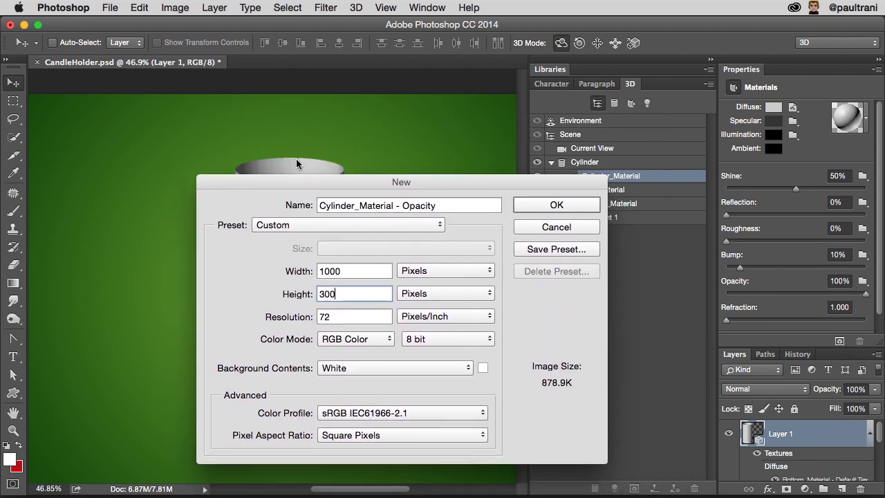
click(557, 206)
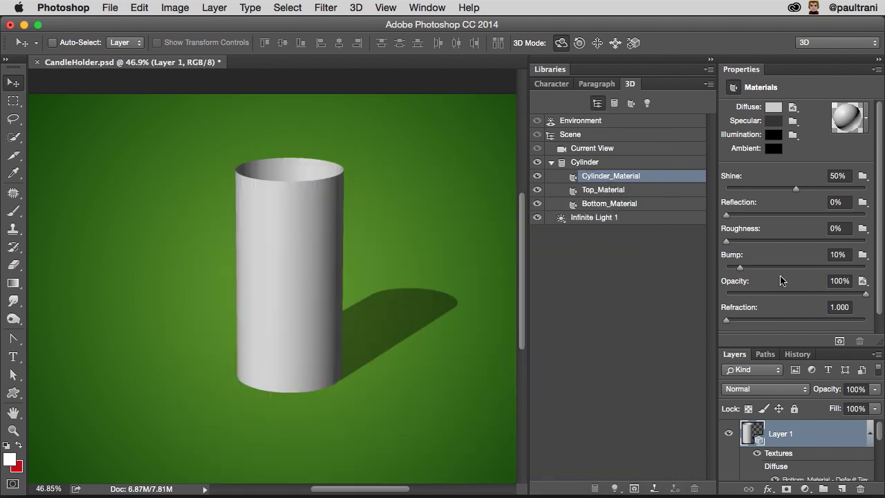
click(862, 280)
click(864, 284)
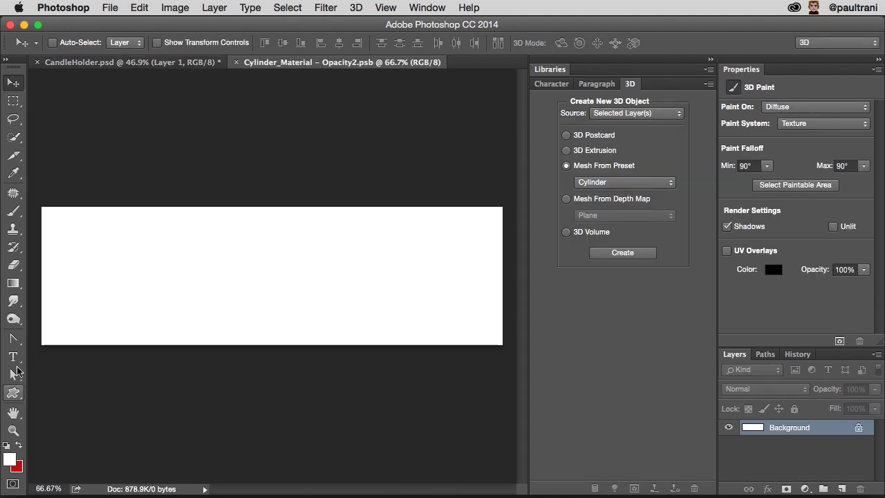
Type LIGHT in black on the side opacity texture, centre it, and save
click(6, 445)
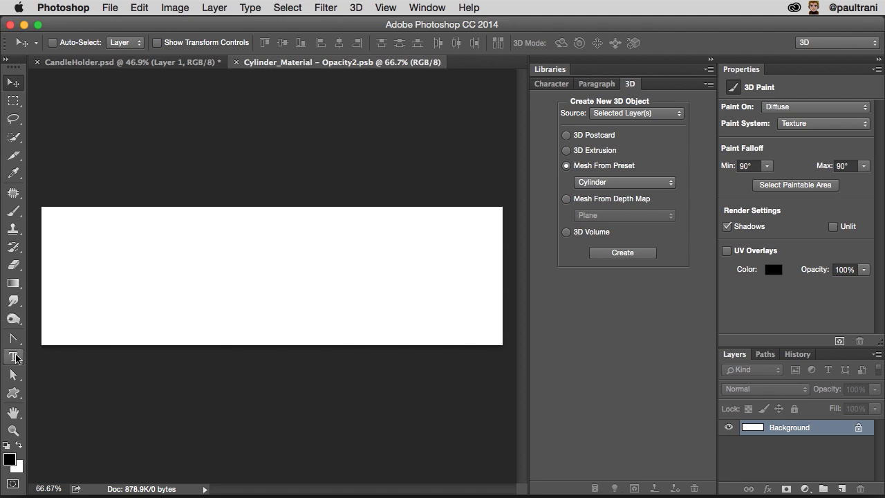
click(13, 356)
click(139, 285)
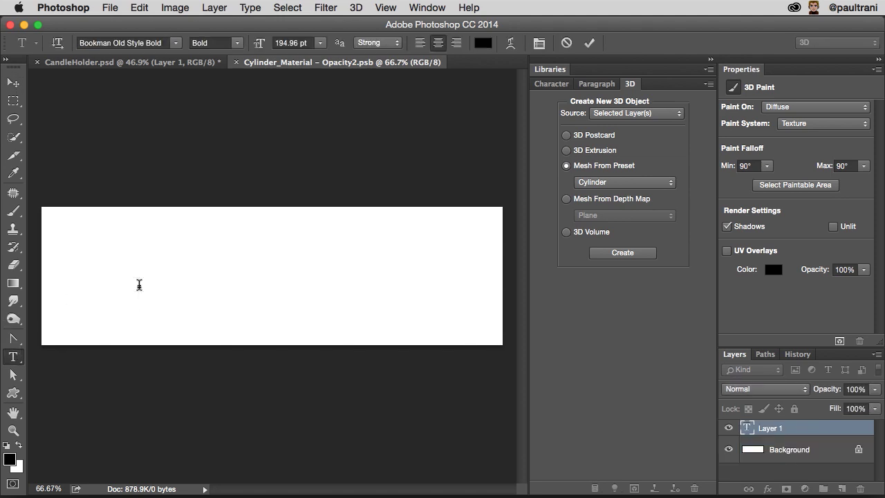
text(LIG)
text(HT)
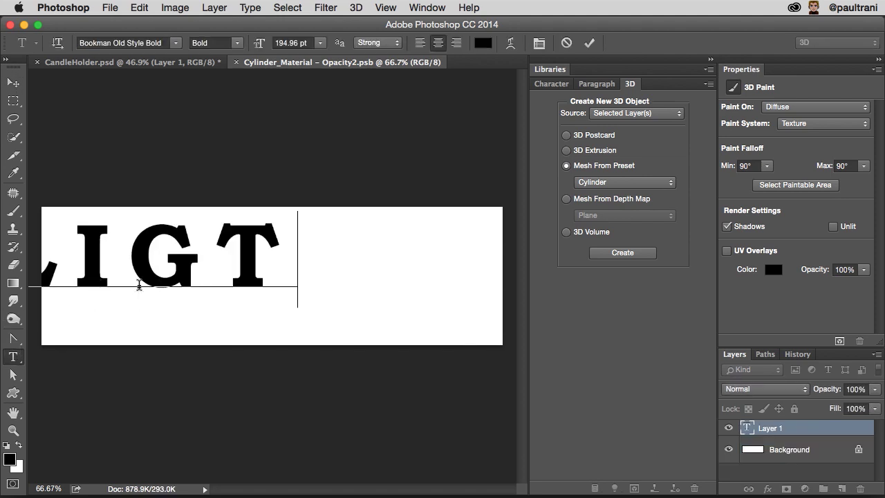
click(12, 83)
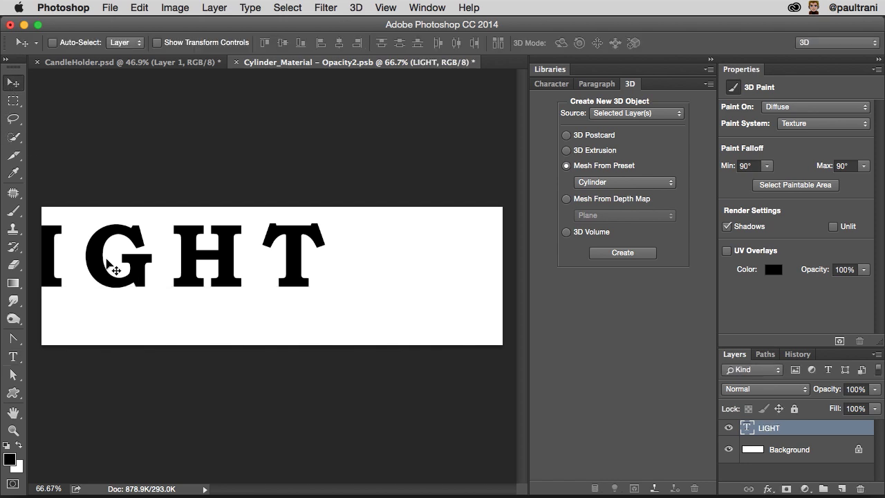
drag(112, 267, 230, 287)
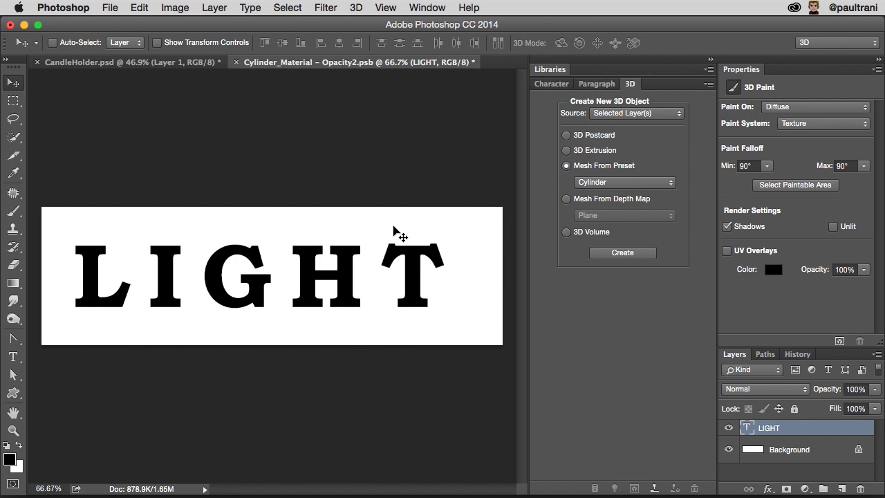
key(super+s)
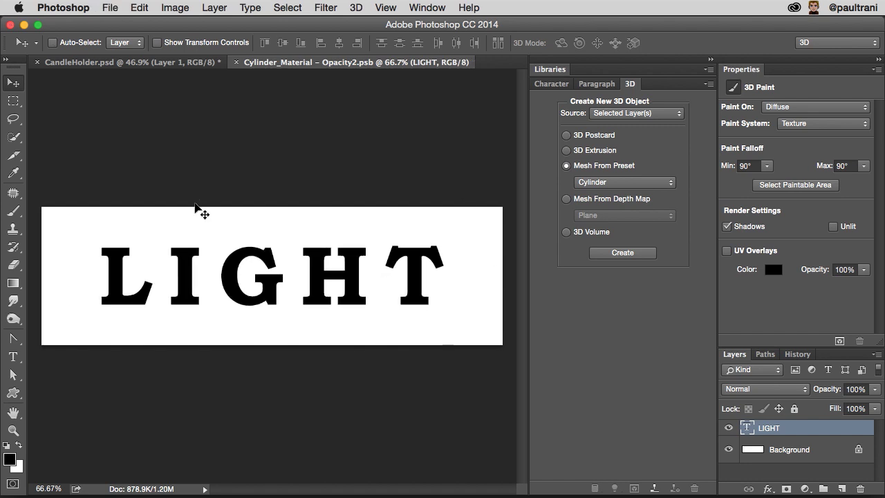
Close the texture and orbit the view to see the cut-out lettering
click(236, 63)
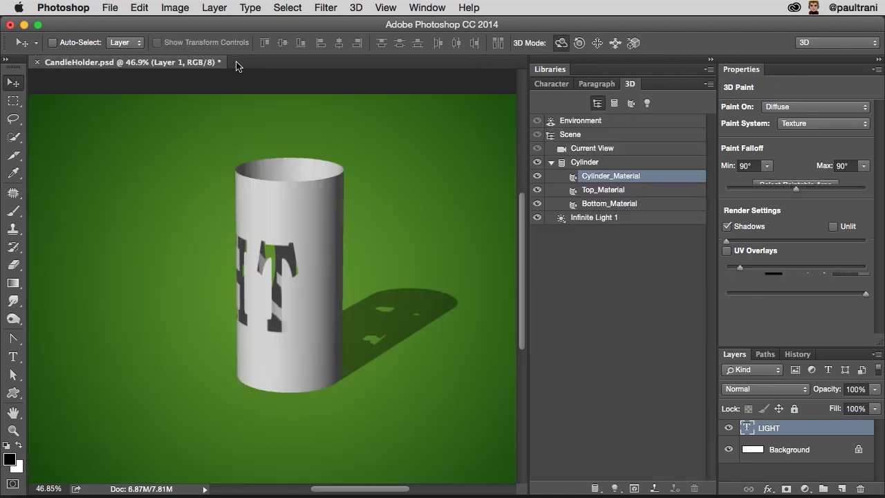
click(579, 150)
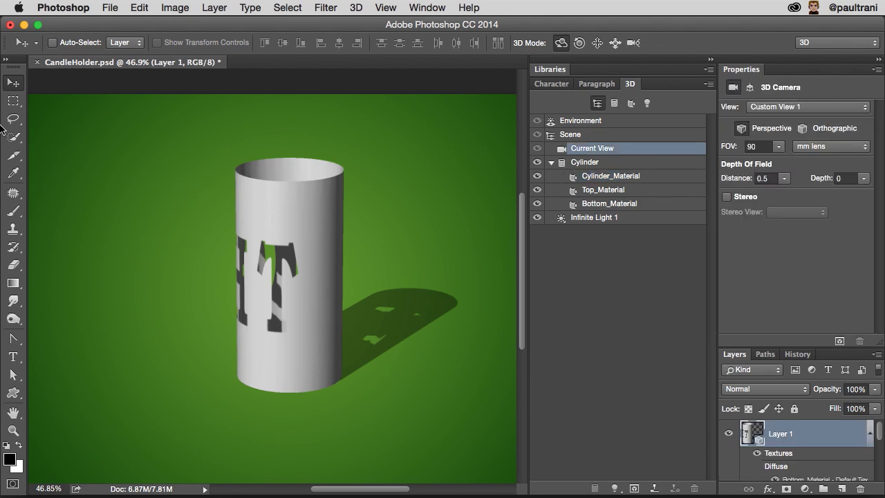
key(super)
drag(203, 201, 465, 202)
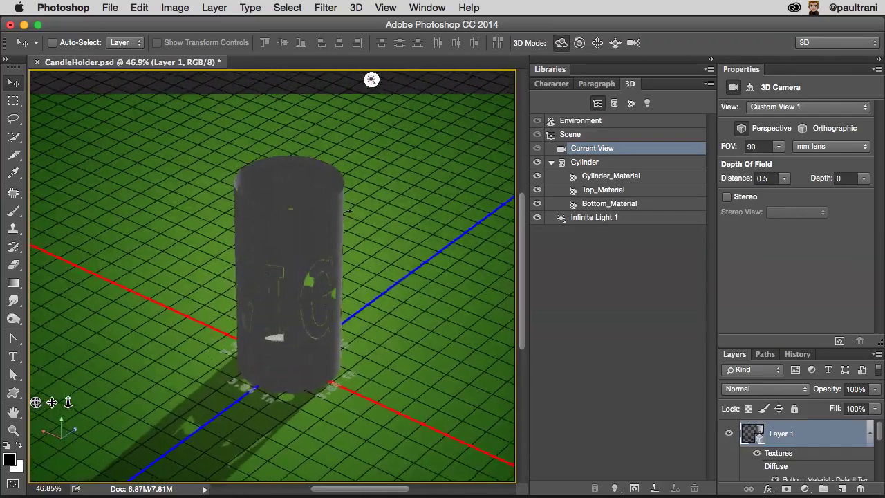
drag(292, 210, 296, 263)
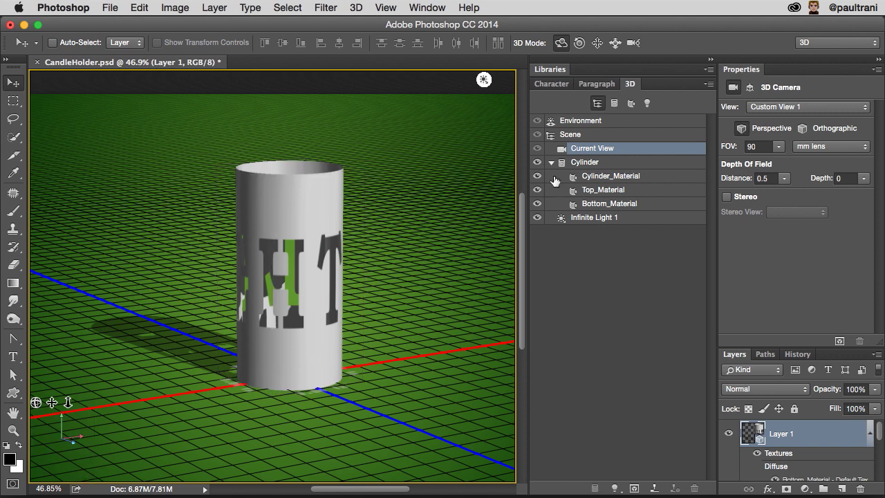
Set the cylinder's Y scale to 4 in and move it to the ground
click(584, 163)
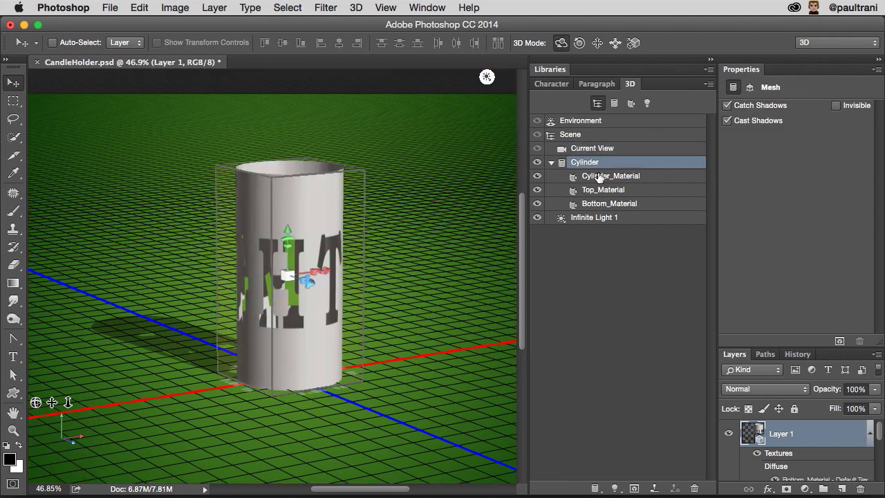
click(750, 88)
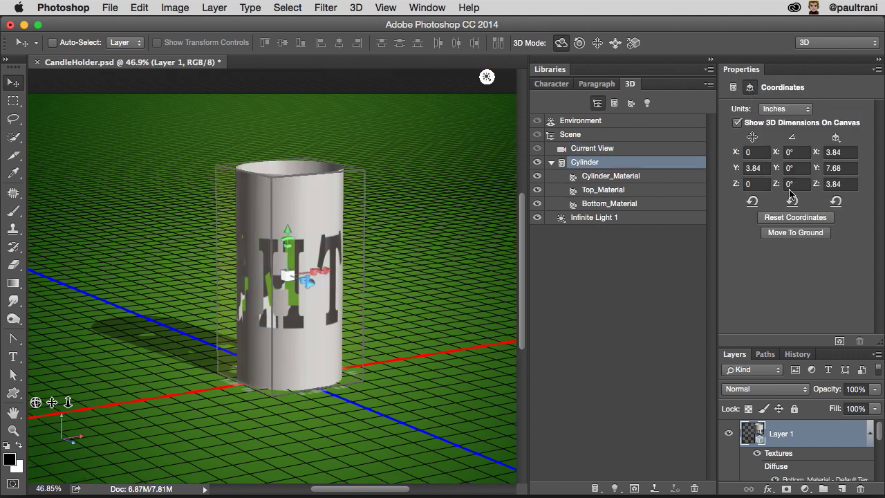
click(844, 167)
text(4)
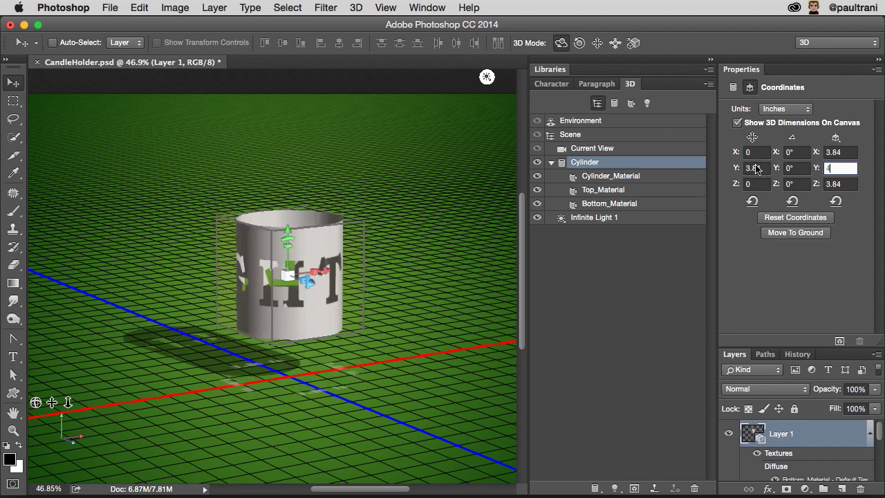
click(777, 233)
Orbit Current View around the shortened cylinder
click(579, 156)
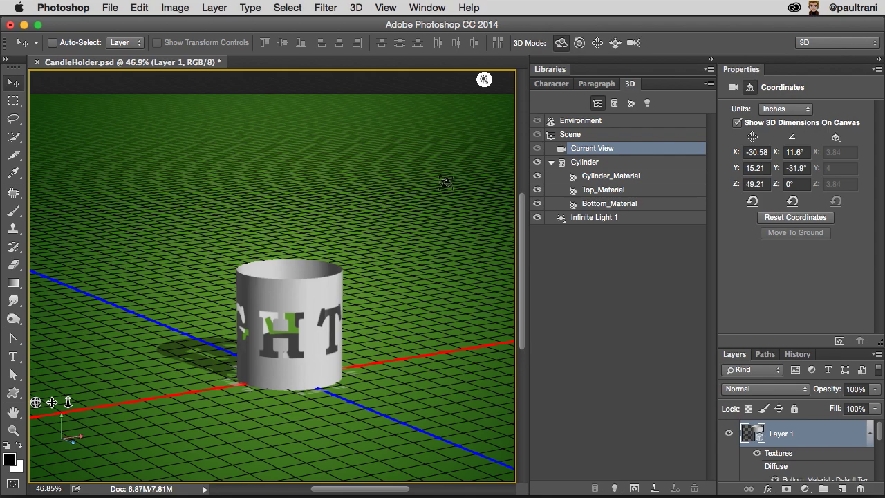
mouse_move(262, 256)
mouse_down()
mouse_move(305, 258)
mouse_move(249, 255)
mouse_up()
click(596, 197)
Open the scene's 3D Print Settings and set Print To Shapeways
click(585, 162)
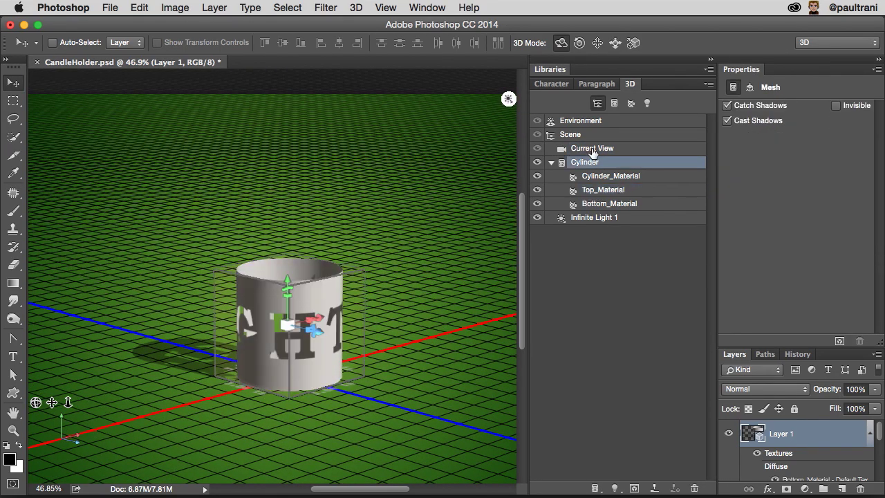
click(575, 149)
click(578, 136)
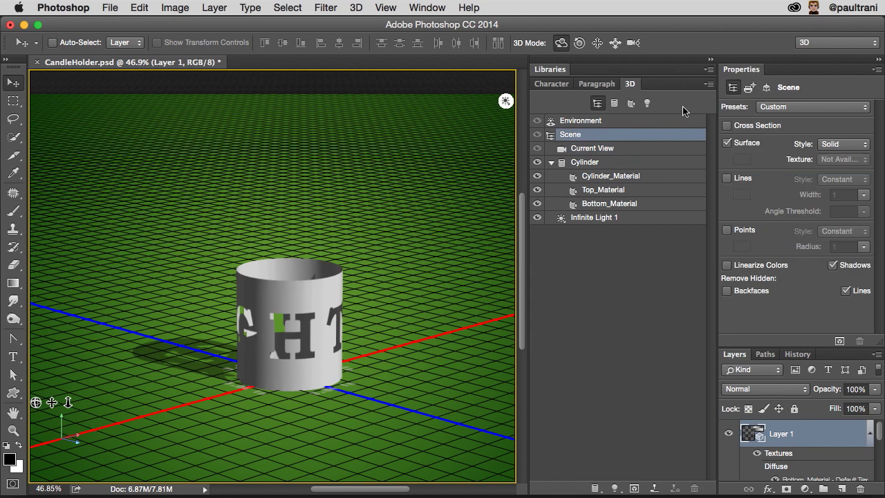
click(747, 88)
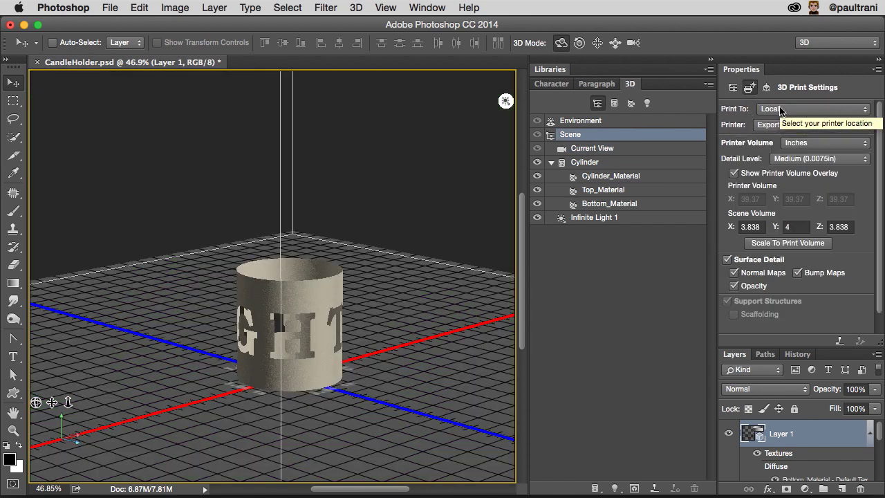
click(782, 110)
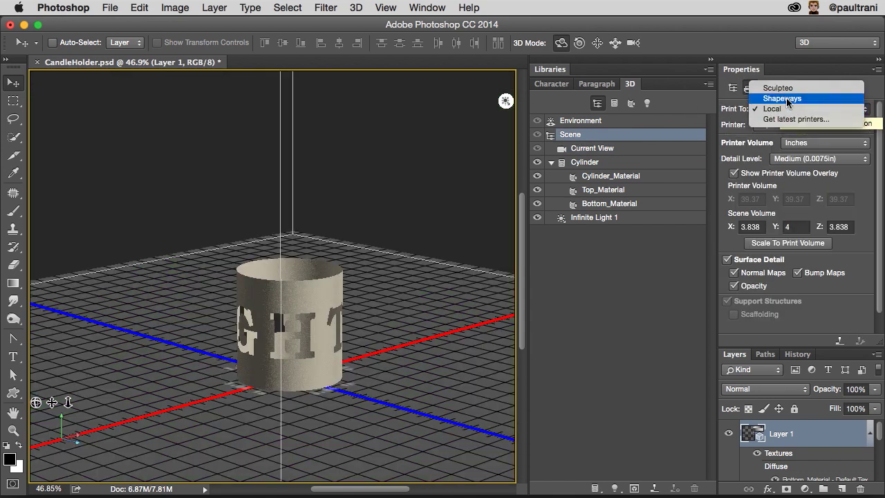
click(786, 99)
After briefly trying Sculpteo, choose Shapeways with the Steel - Matte Black material
click(804, 108)
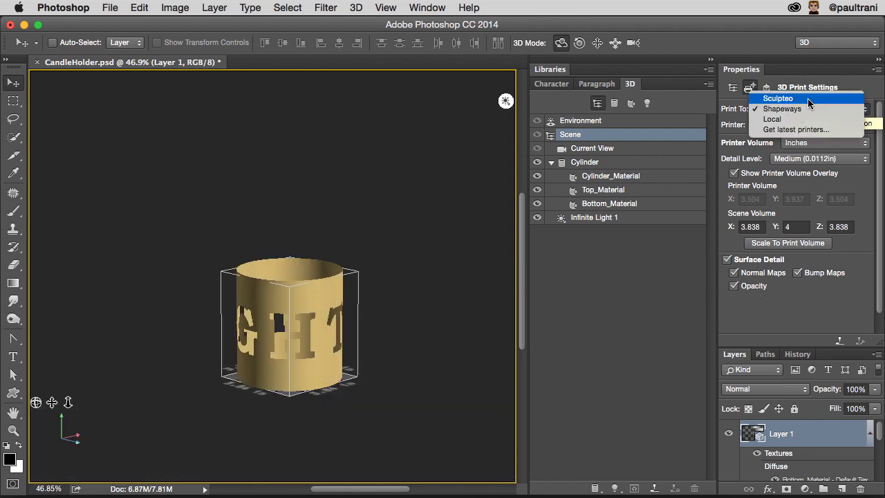
click(807, 99)
click(804, 126)
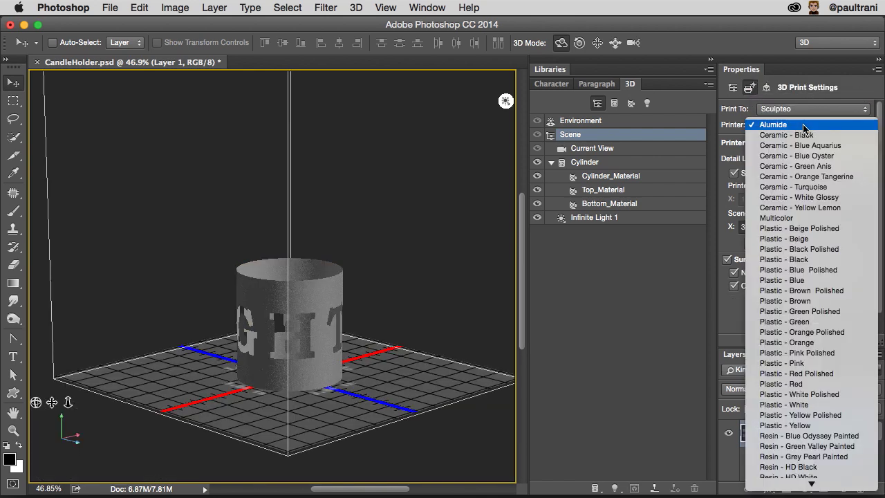
click(804, 119)
click(805, 109)
click(807, 119)
click(806, 127)
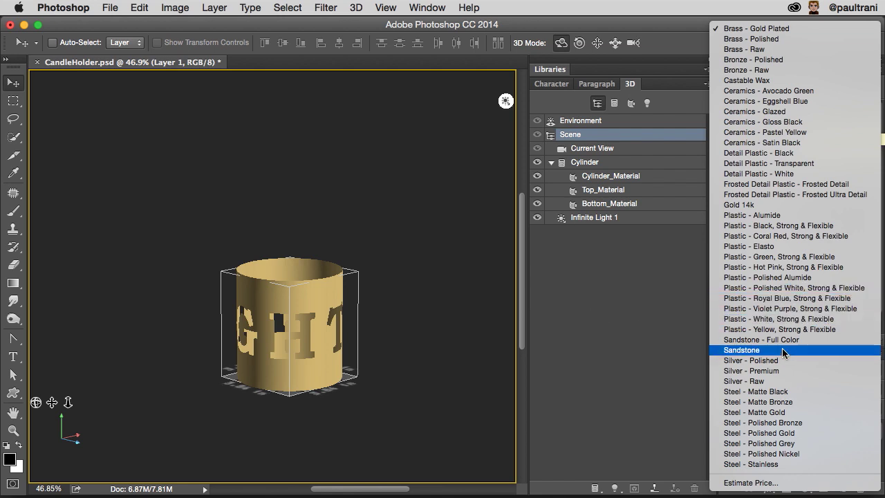
click(755, 391)
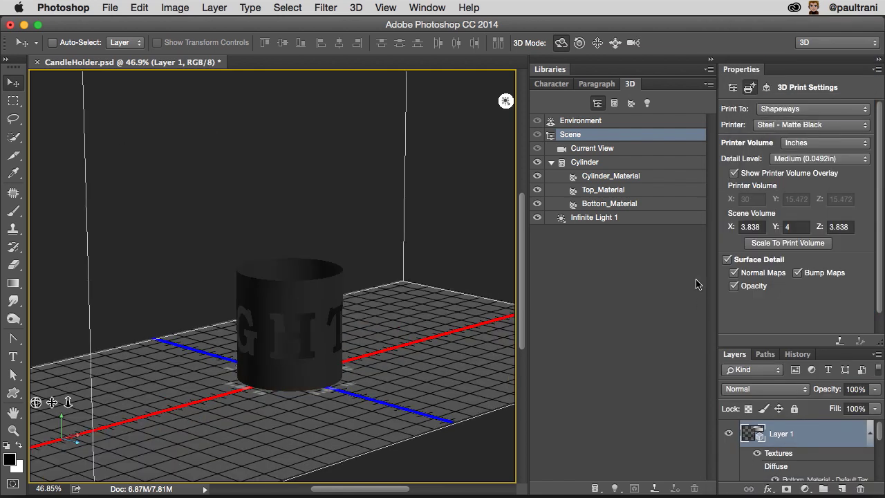
Print to Local with the Export STL printer at High (0.0041in) detail level
click(779, 111)
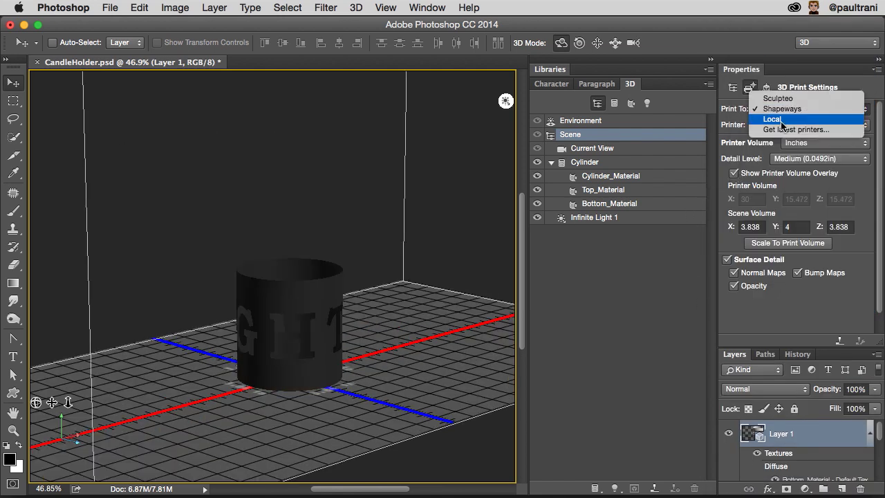
click(781, 119)
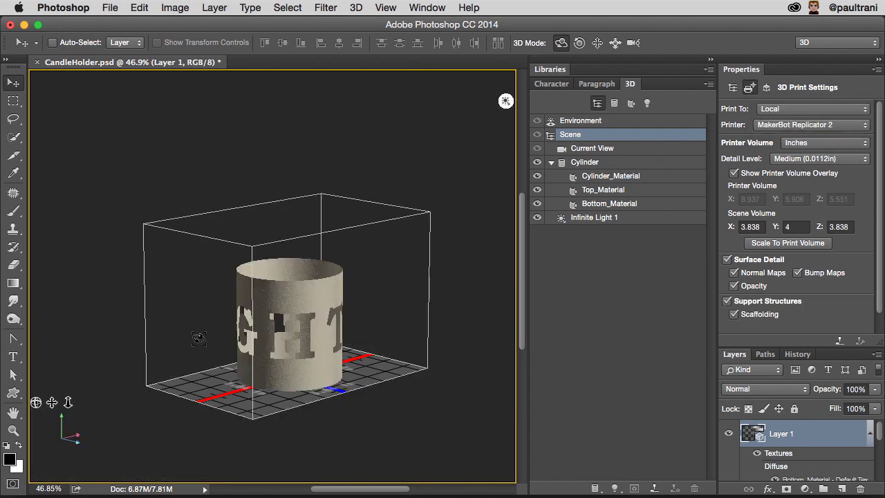
click(776, 110)
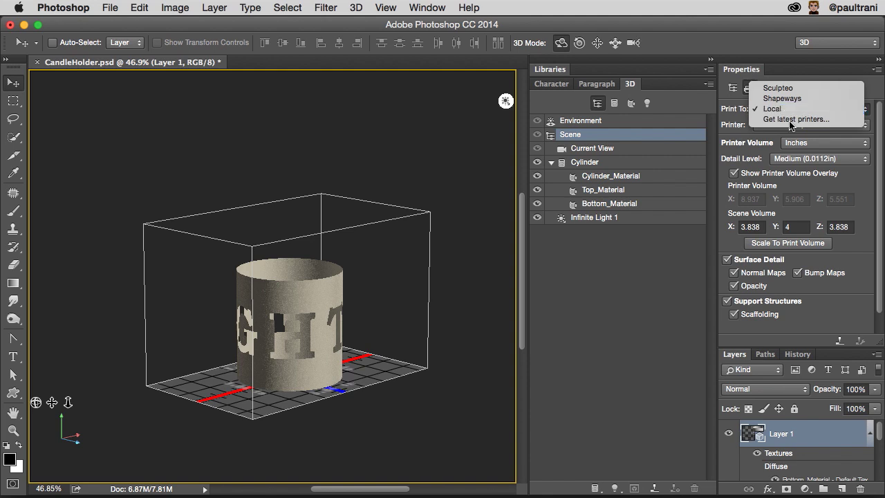
click(776, 109)
click(800, 126)
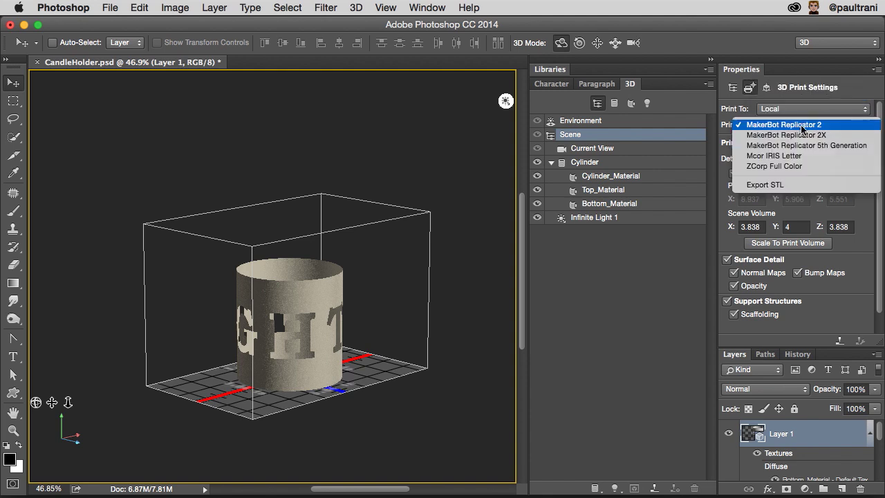
click(765, 186)
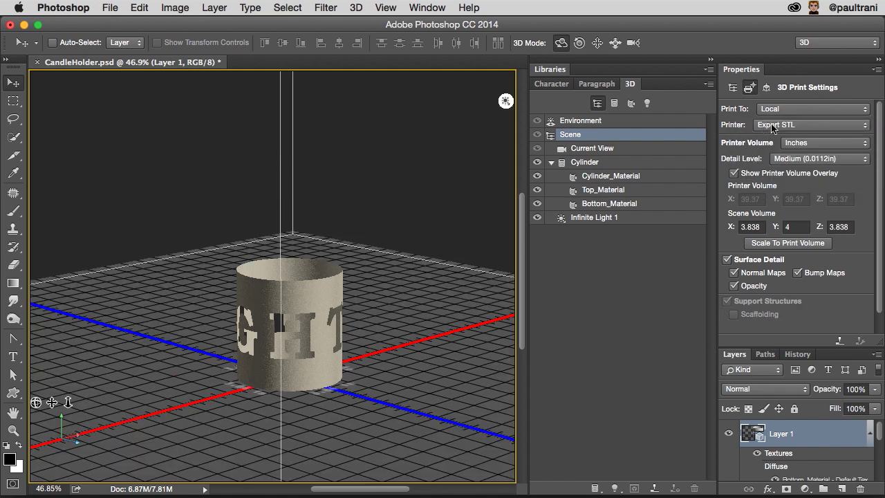
click(802, 159)
click(795, 148)
Inspect the repaired letters in the print preview, then export CandleHolder.stl to the Desktop
click(838, 342)
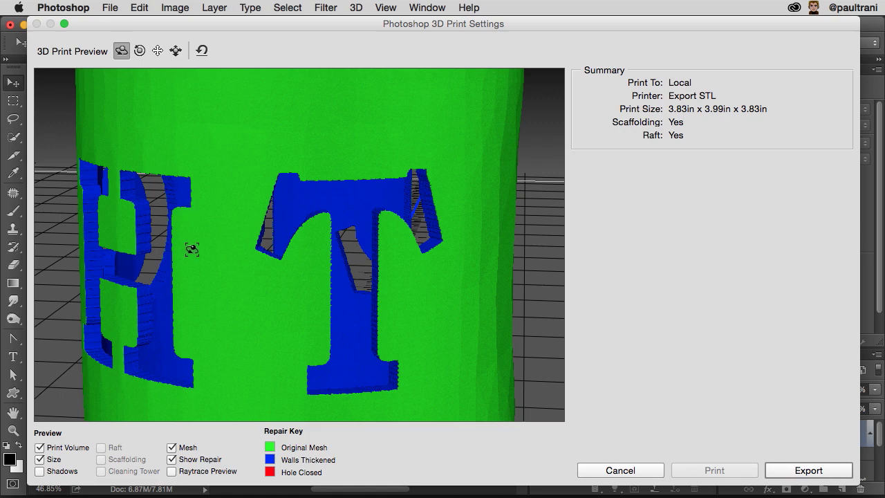
drag(192, 247, 257, 247)
click(175, 50)
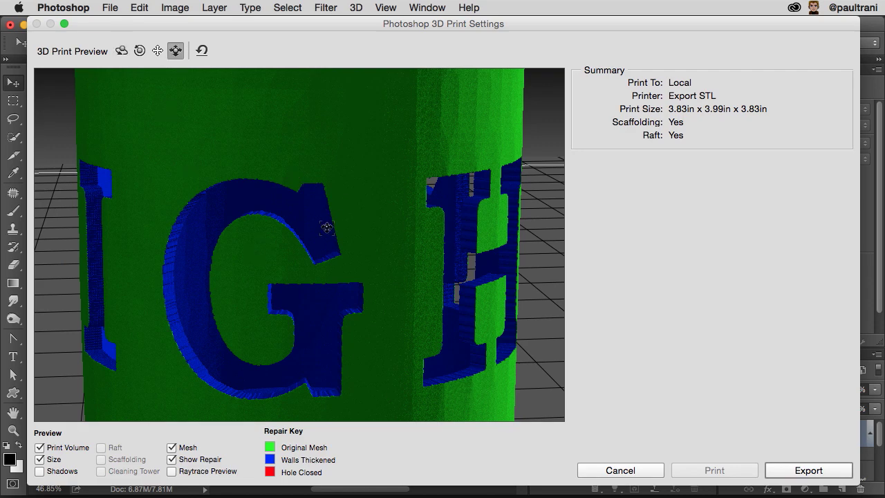
drag(332, 220, 335, 143)
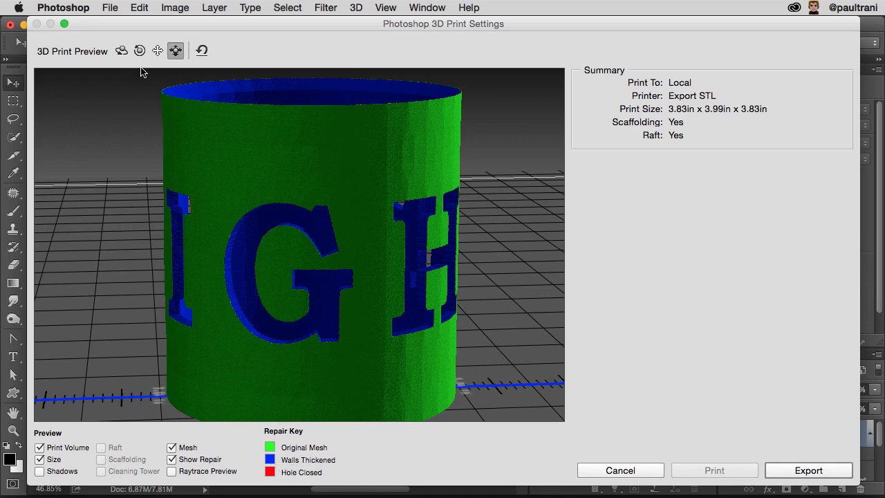
click(121, 50)
drag(280, 175, 264, 215)
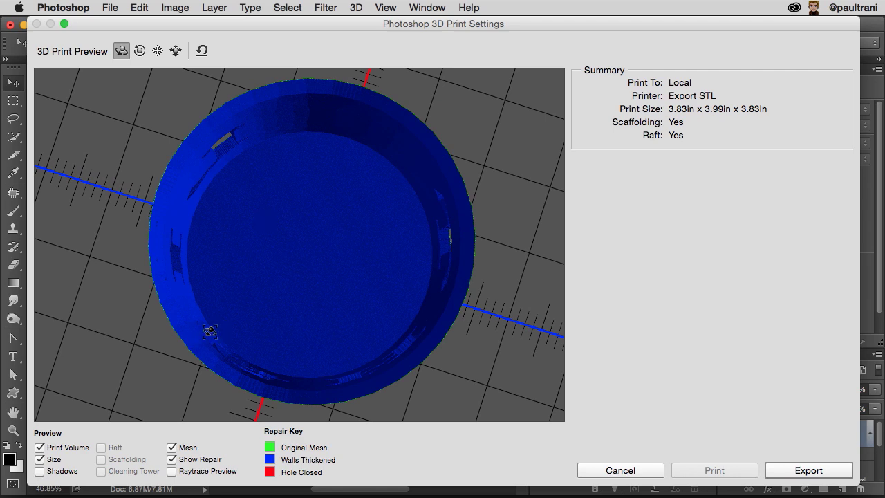
drag(205, 332, 233, 275)
click(782, 467)
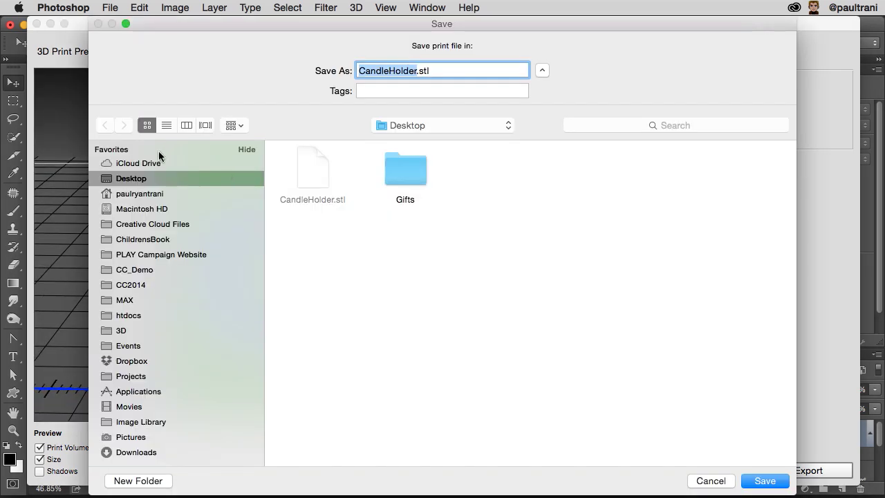
key(Return)
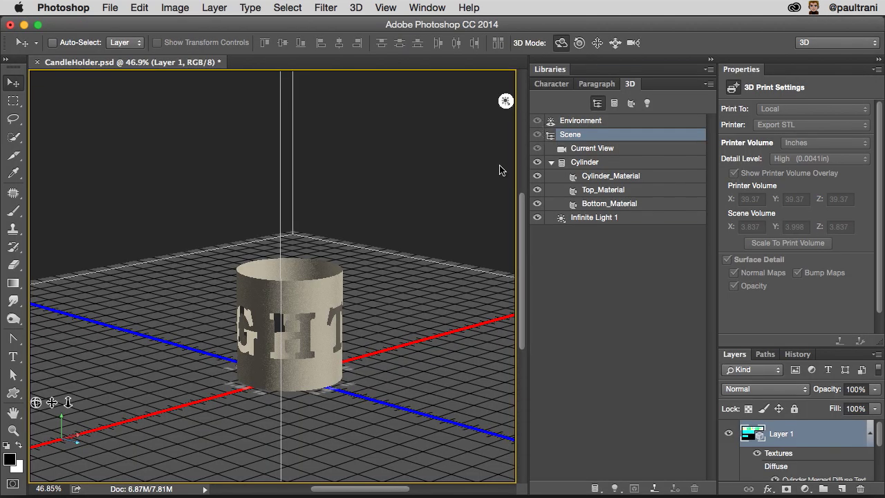
In Chrome, upload CandleHolder.stl from the Desktop as a new Shapeways model
key(super+Tab)
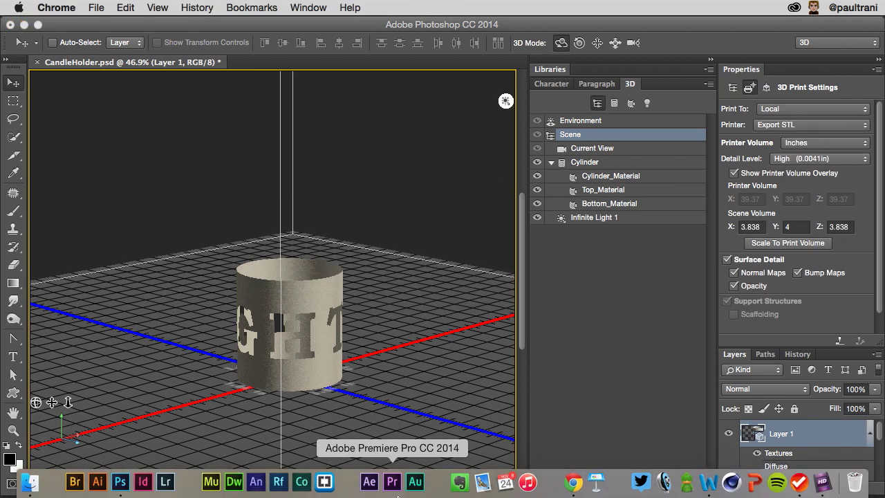
click(573, 479)
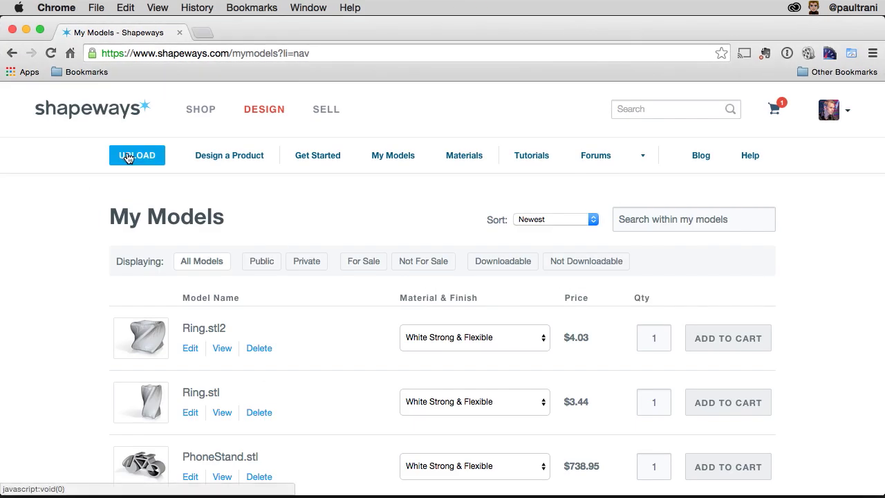
click(127, 158)
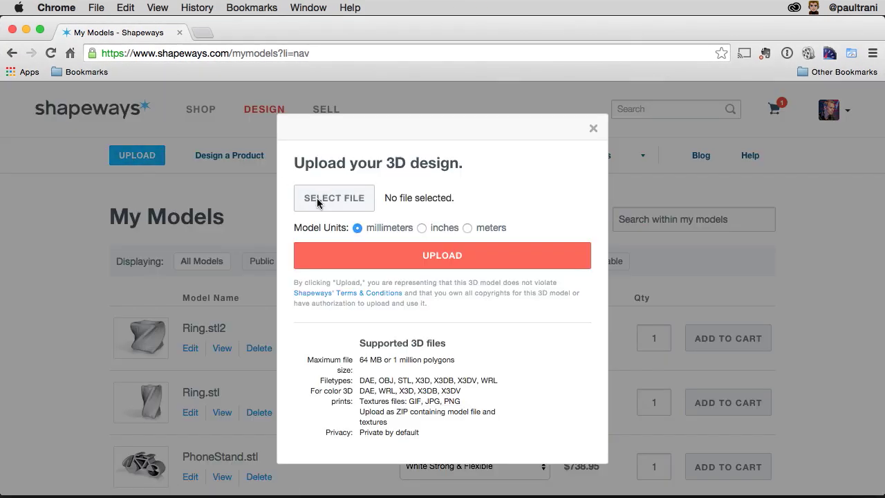
click(316, 198)
click(207, 146)
double_click(242, 175)
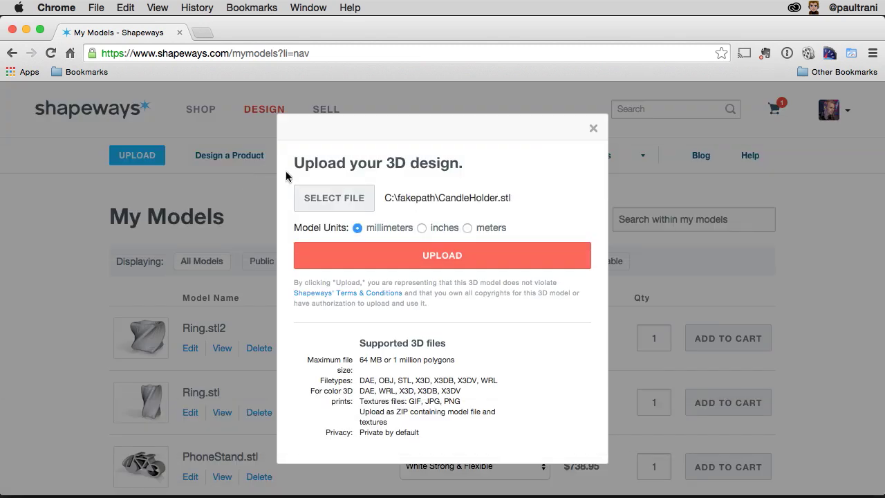
click(418, 266)
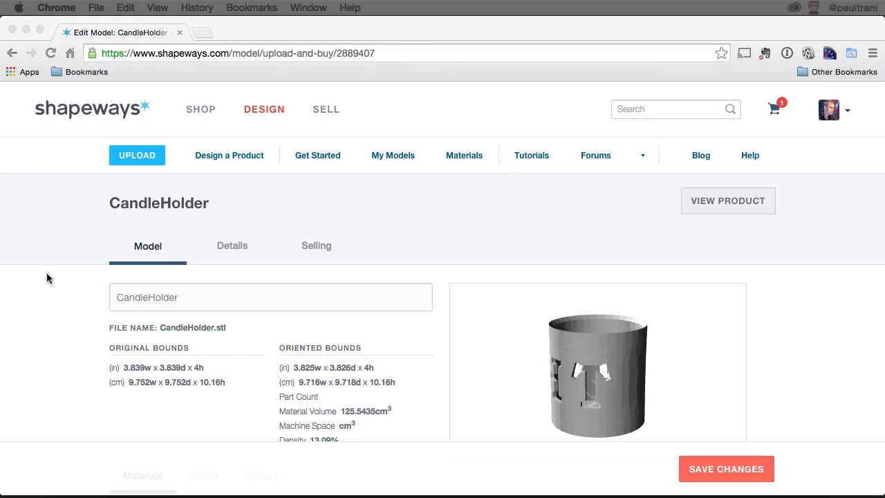
click(46, 278)
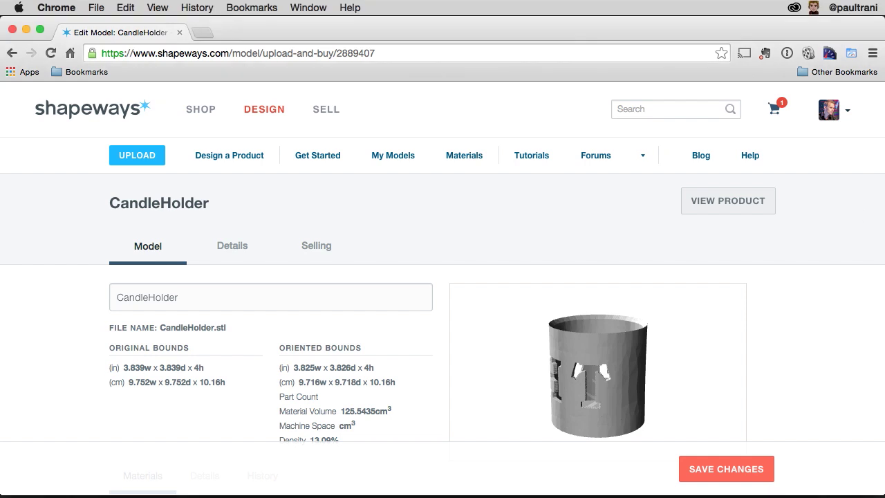
drag(527, 371, 609, 357)
scroll(800, 369, down, 10)
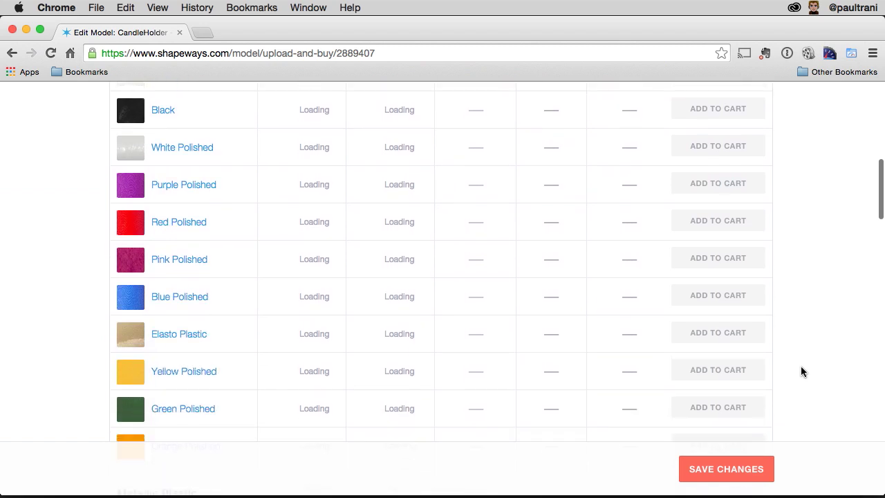
scroll(801, 372, up, 3)
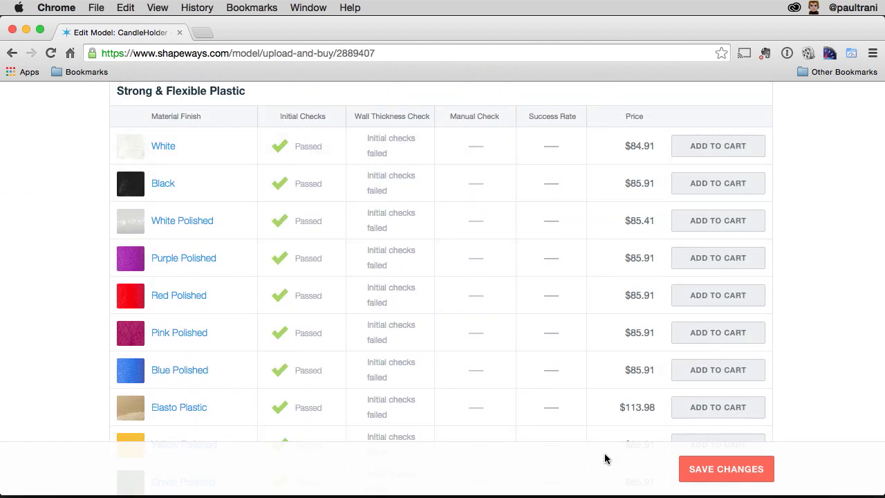
scroll(340, 136, up, 8)
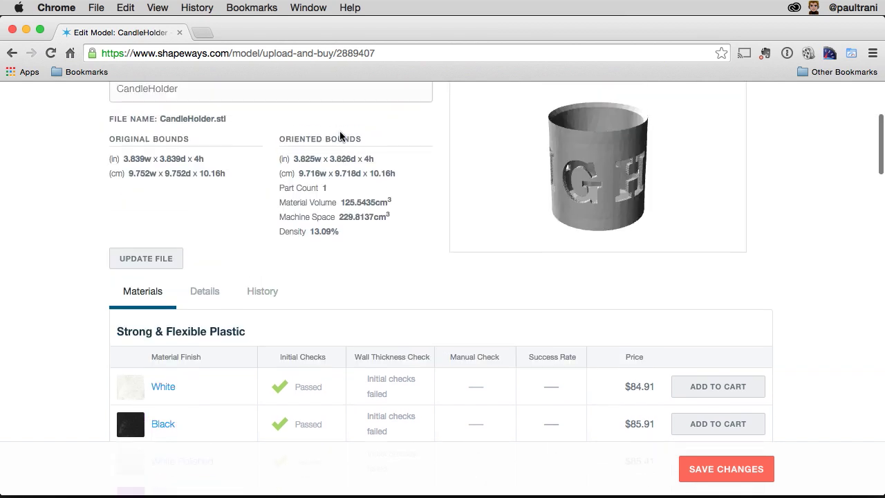
scroll(339, 136, up, 2)
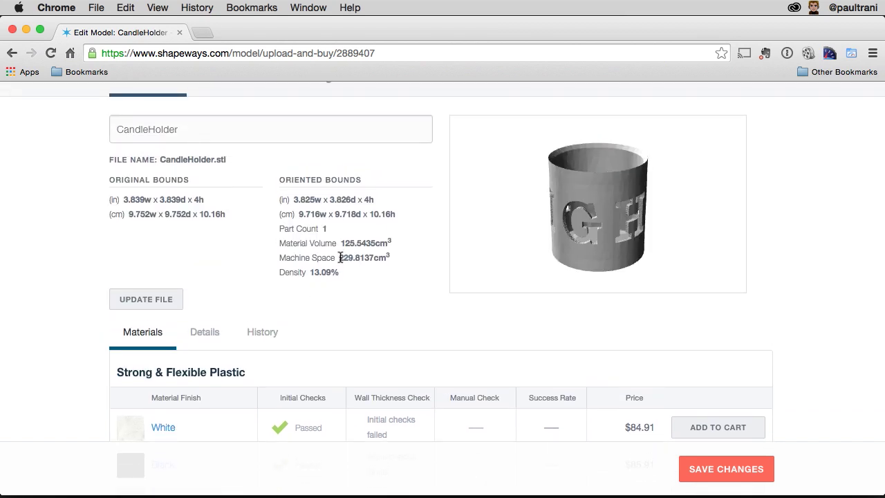
drag(339, 257, 411, 256)
click(391, 274)
scroll(814, 333, down, 5)
scroll(794, 307, down, 10)
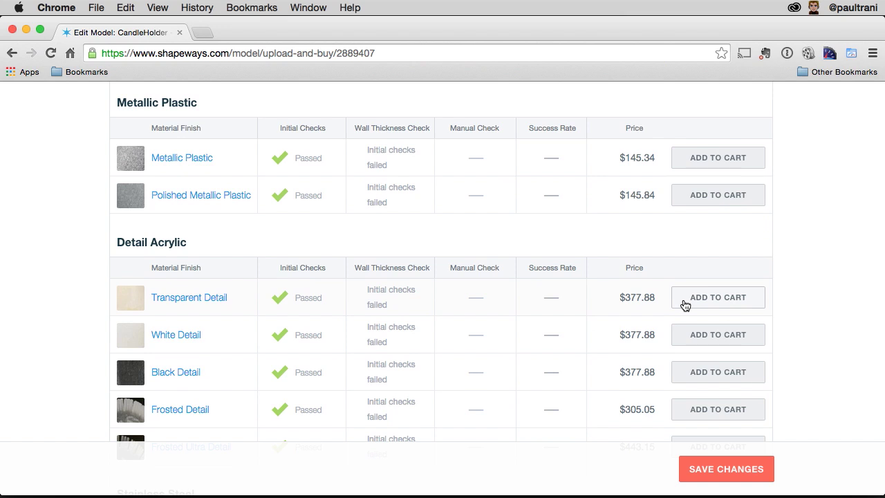
scroll(74, 244, down, 3)
scroll(74, 246, down, 5)
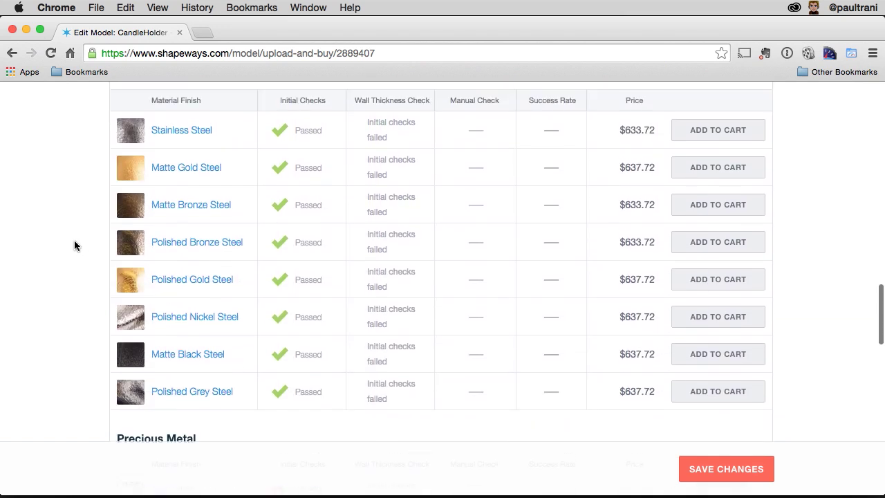
scroll(74, 245, up, 2)
scroll(74, 245, down, 10)
scroll(74, 245, up, 2)
scroll(75, 246, down, 10)
scroll(75, 246, up, 10)
scroll(74, 245, up, 1)
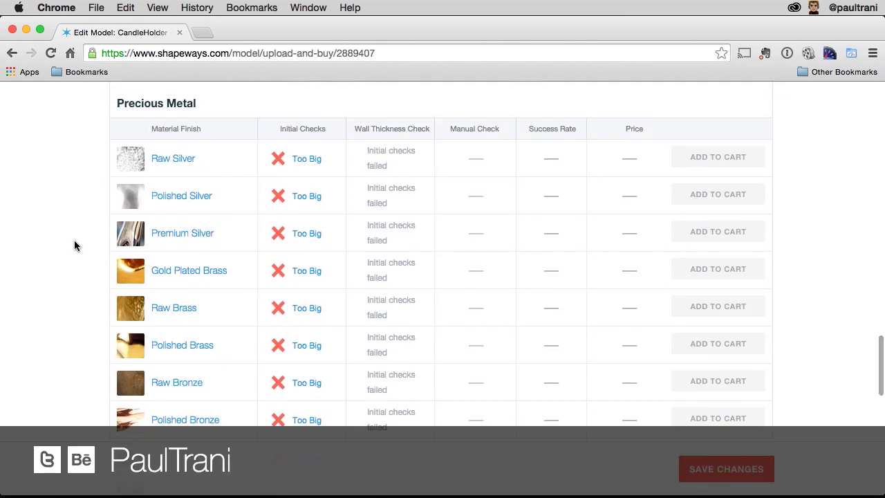
scroll(72, 240, up, 15)
scroll(73, 244, up, 3)
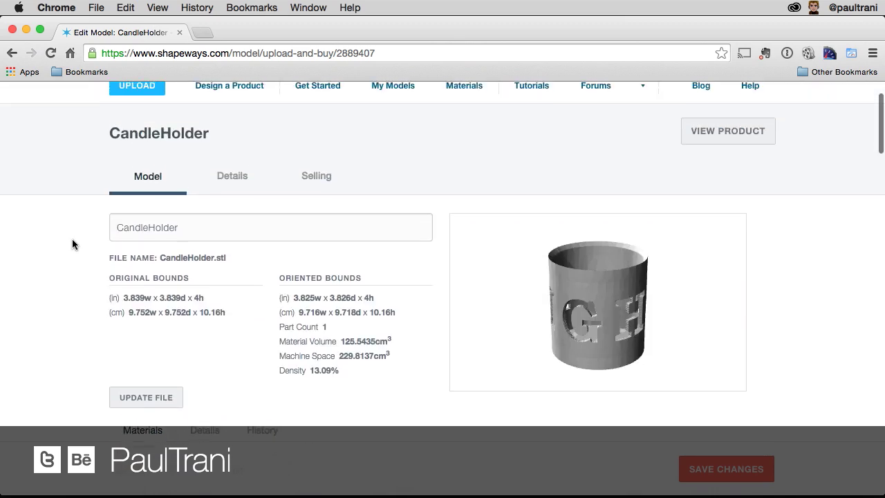